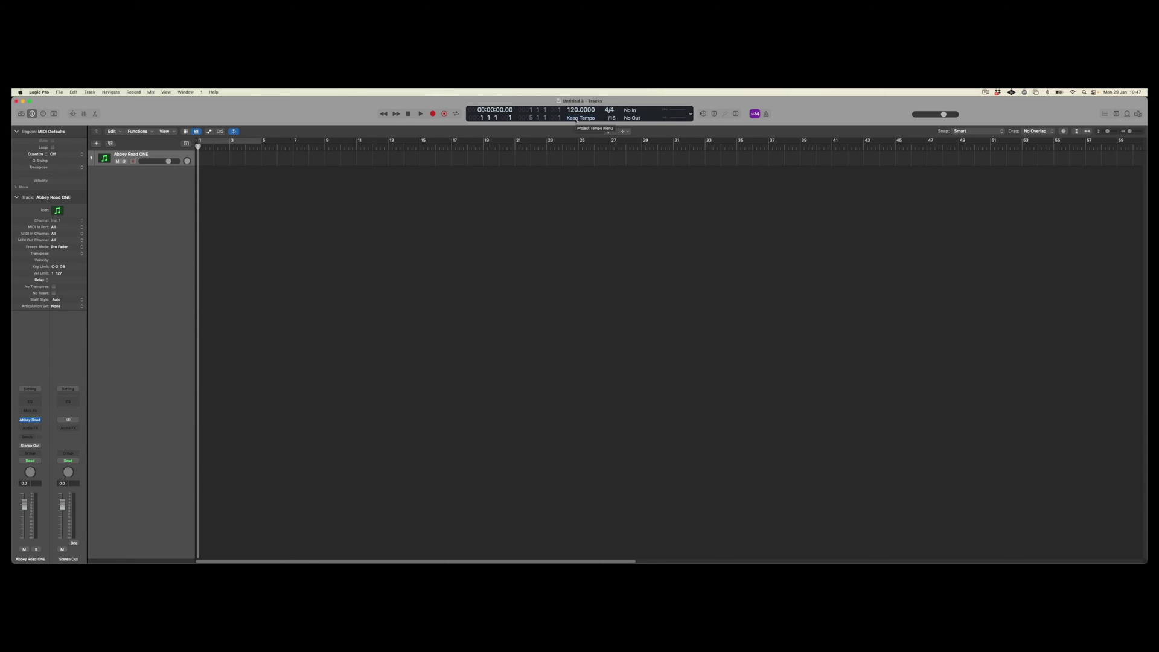
- In Pro Tools, zoom out to the whole session, zoom to the Reel 2 range, and select the Grabber tool
key(super+Tab)
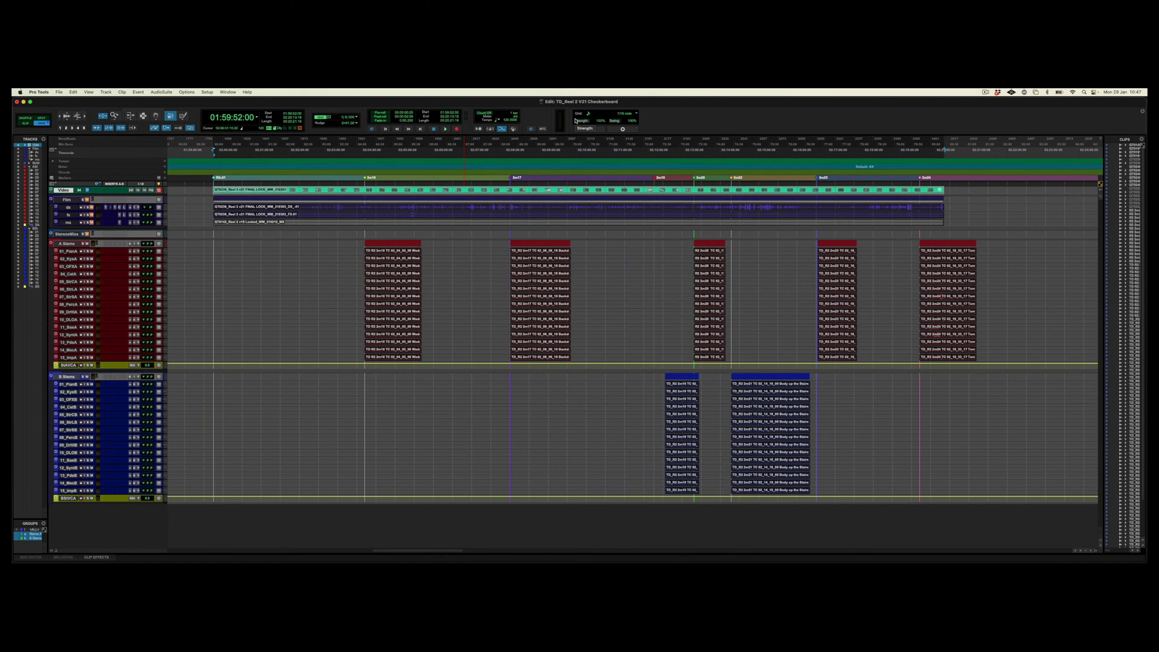
key(alt+a)
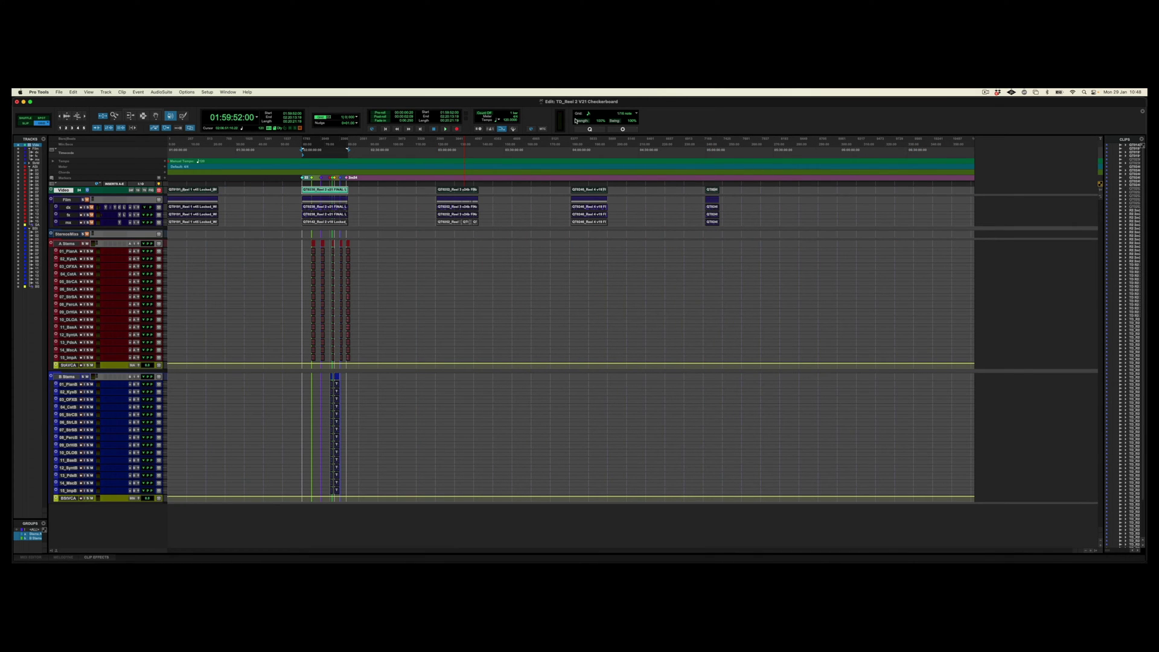
key(alt+f)
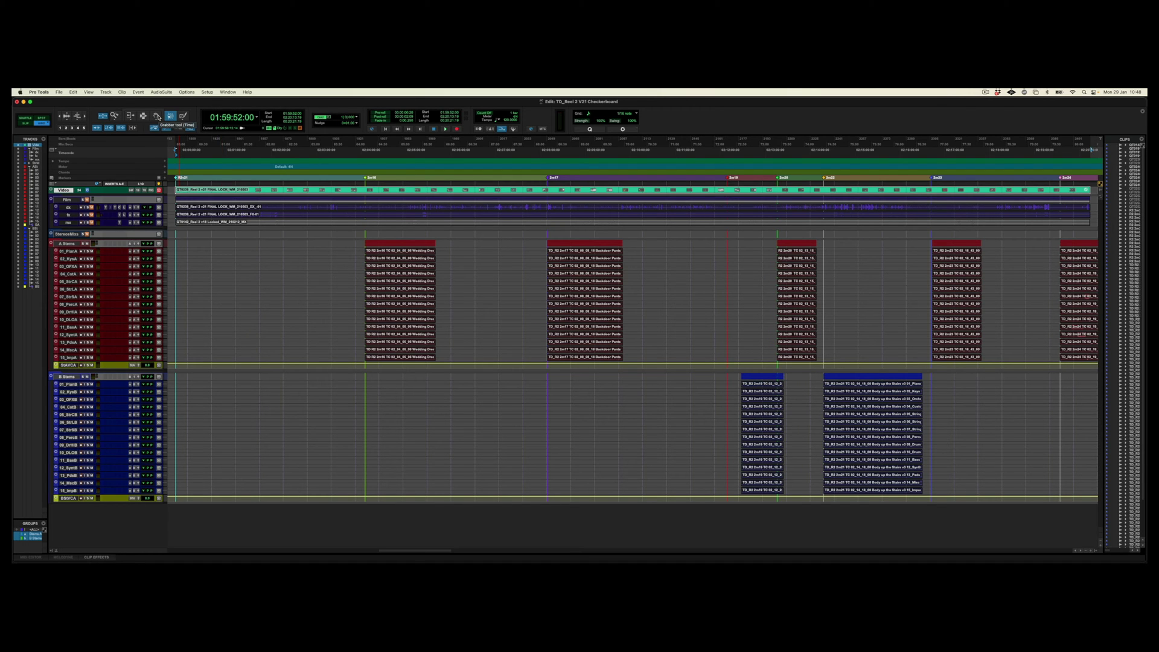
click(157, 117)
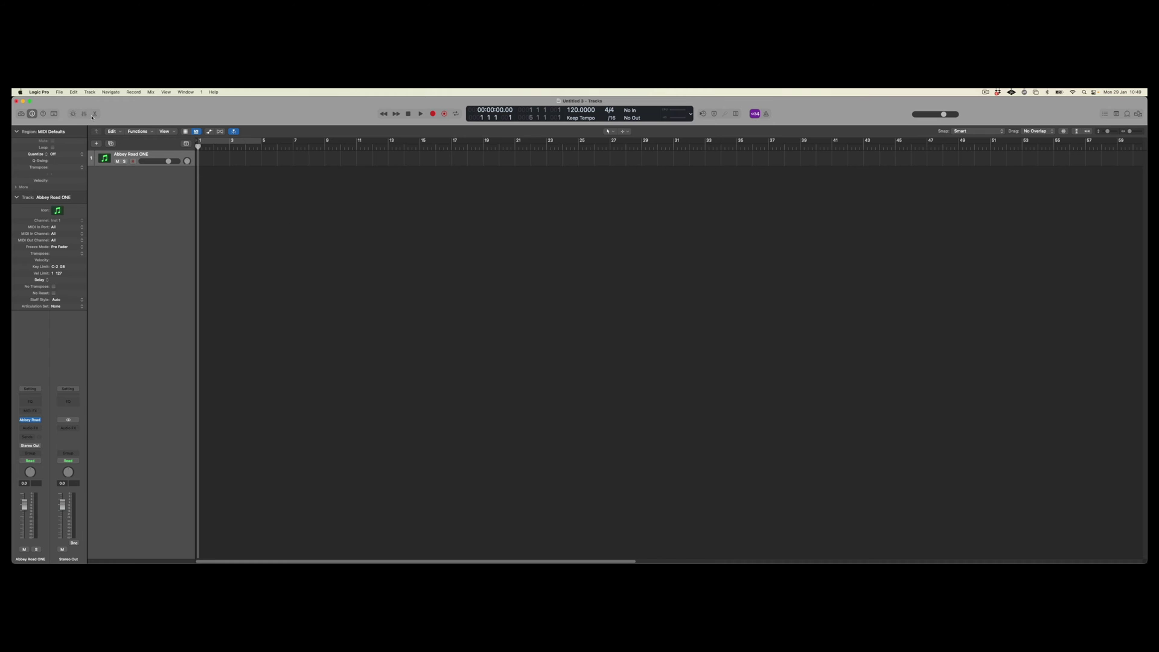
- Open the MIDI Sync settings and the Synchronization General pane showing Internal sync at 25 fps
click(37, 92)
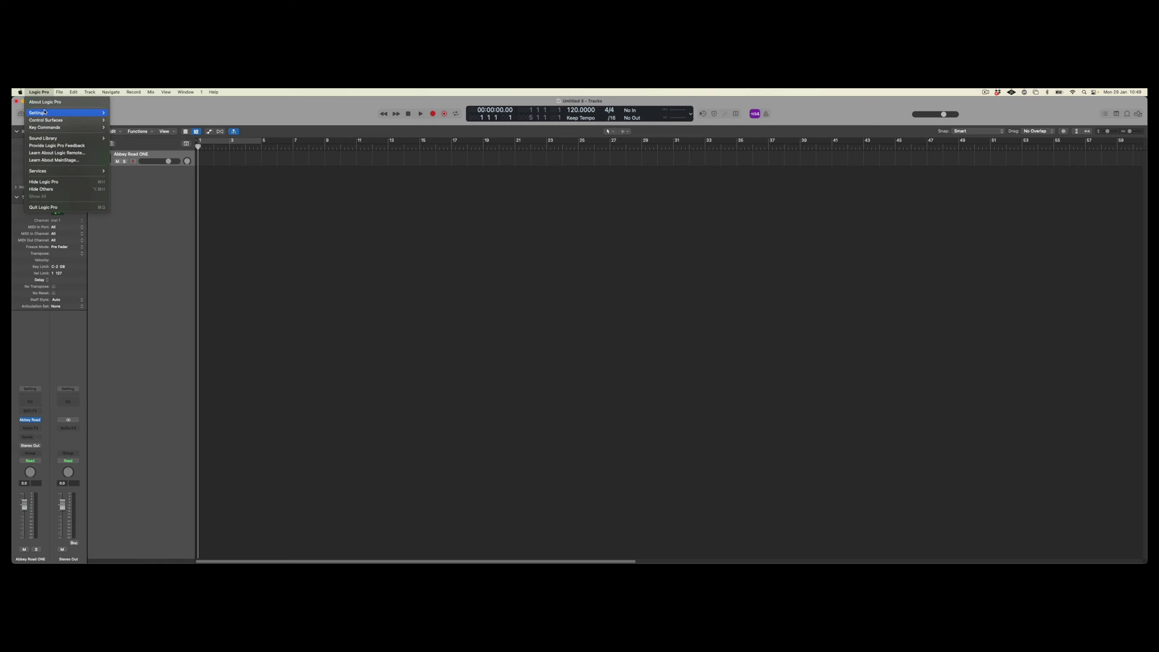
mouse_move(60, 112)
click(144, 134)
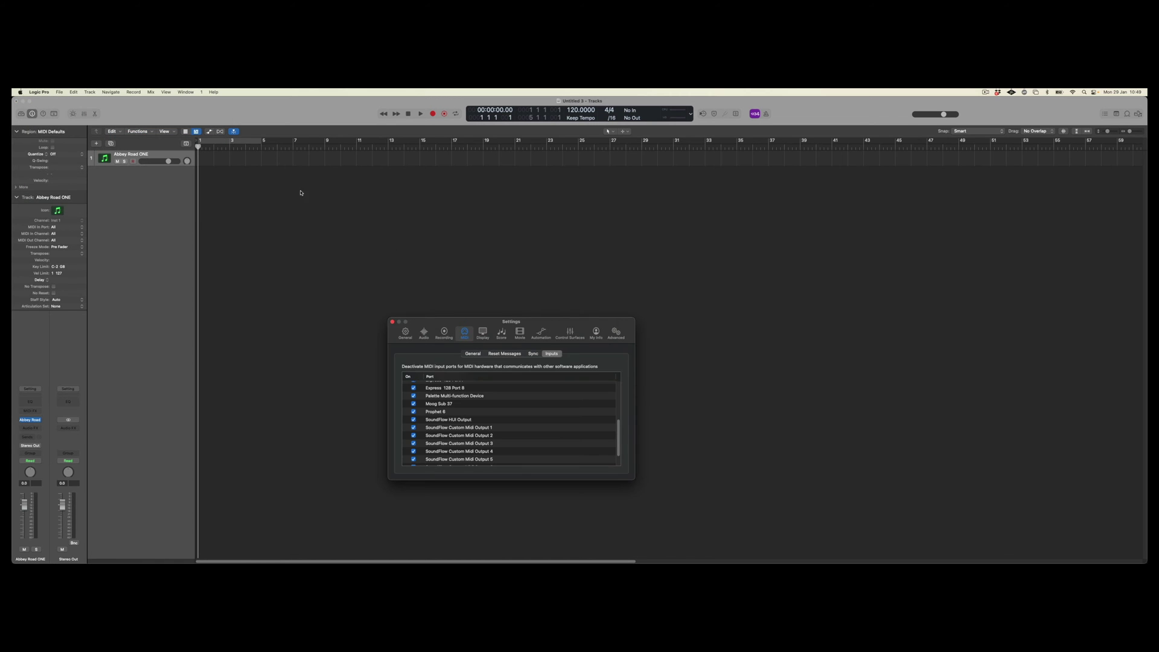
click(472, 353)
click(533, 353)
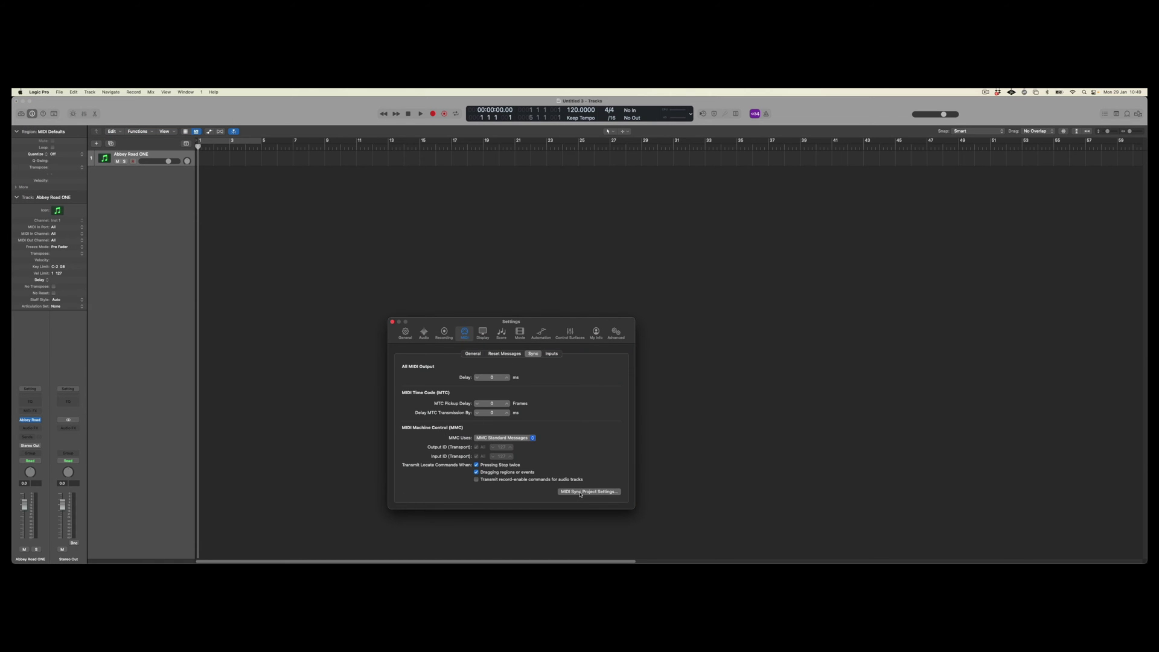
click(581, 492)
drag(618, 285, 565, 206)
click(581, 239)
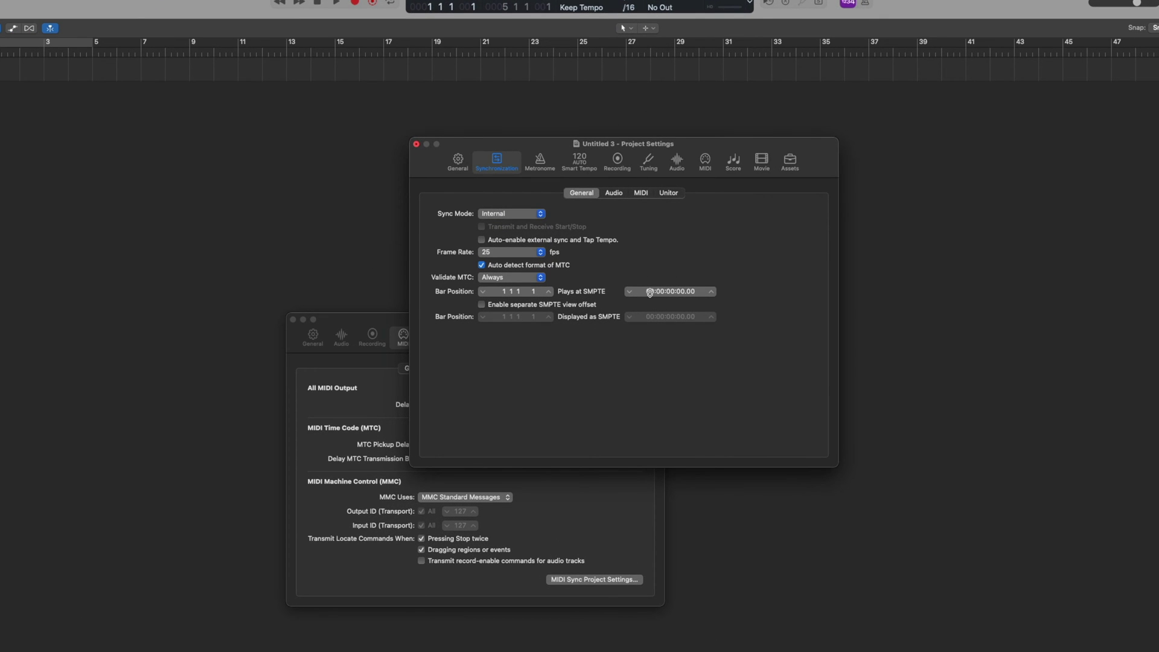
- Set Plays at SMPTE to 01:59:52:00 and the Bar Position to 5 1 1 1
double_click(650, 291)
text(01595200)
key(Return)
click(523, 292)
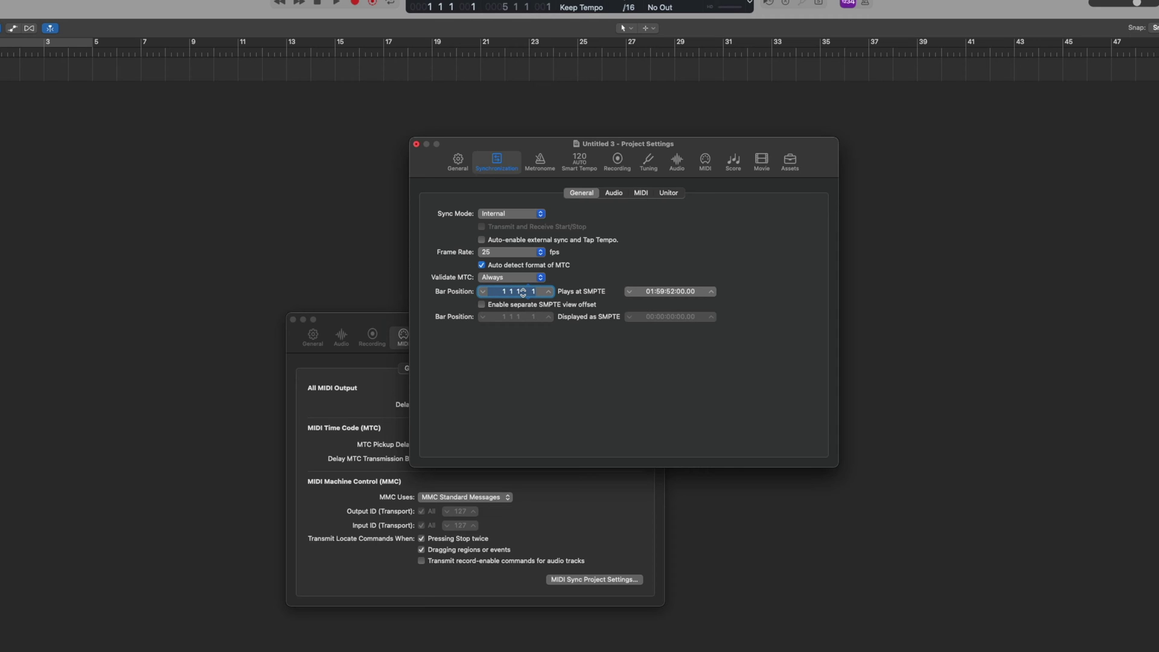
text(5)
key(Return)
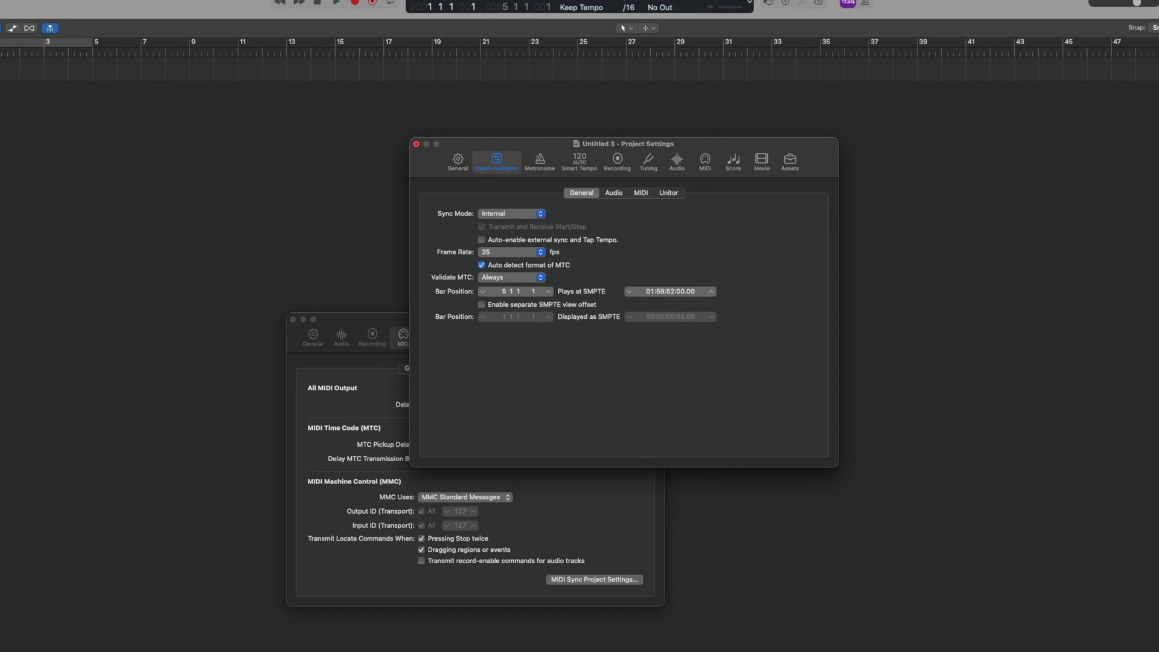
- Show the Synchronization MIDI pane and check the first Destination popup, leaving it Off
click(640, 194)
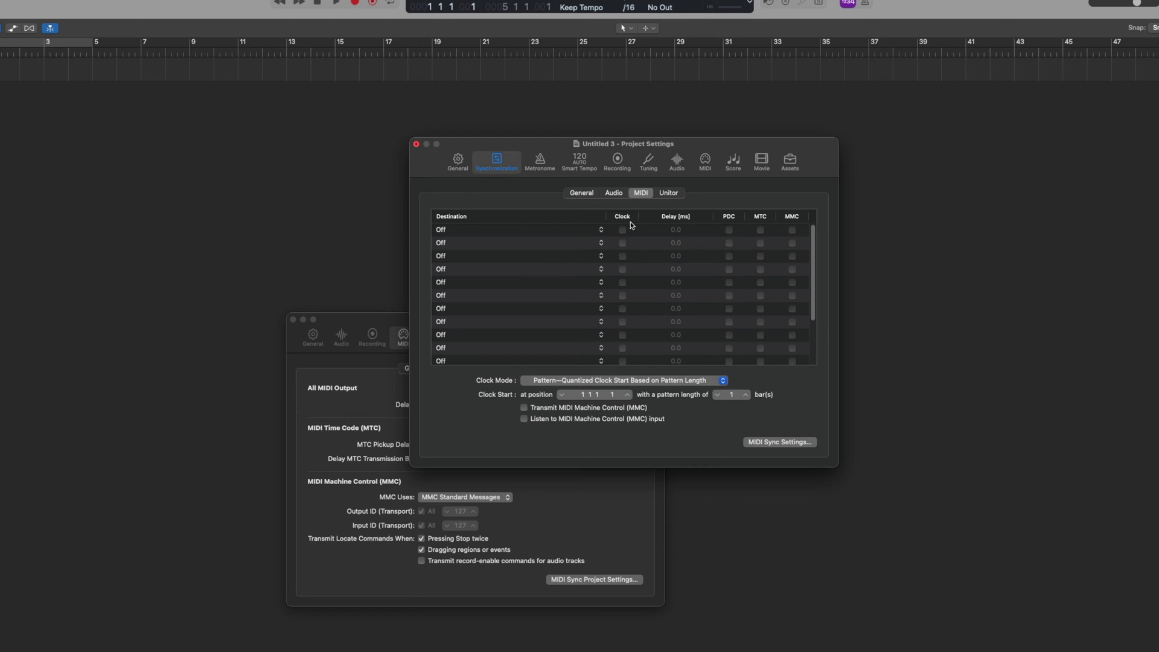
click(521, 228)
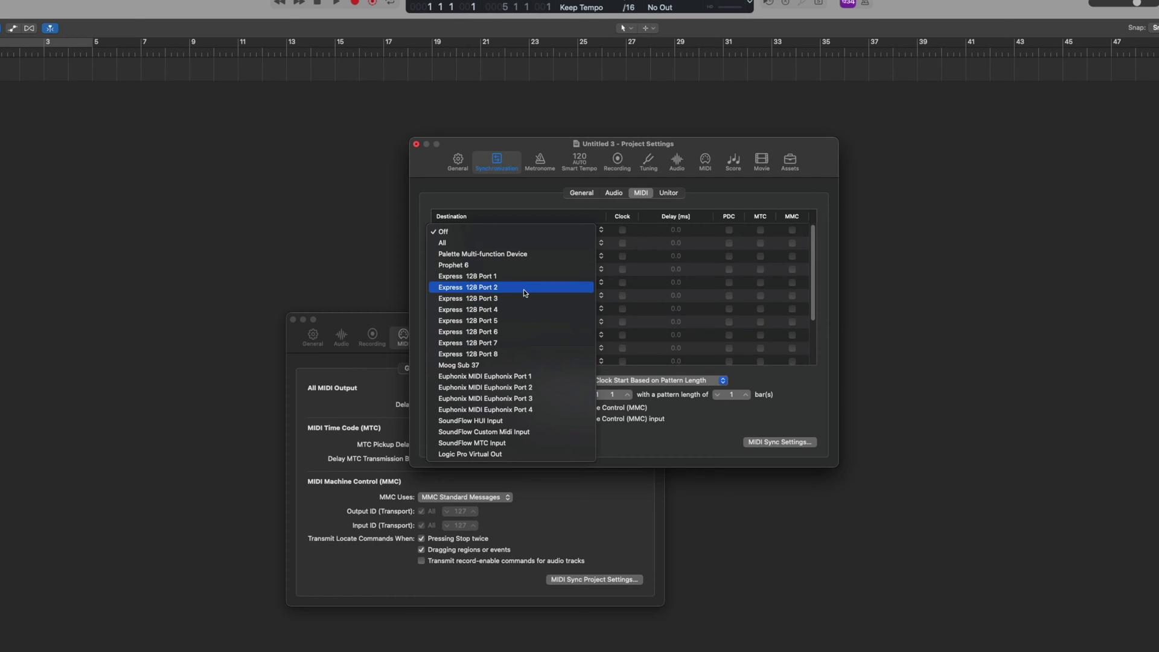
click(696, 436)
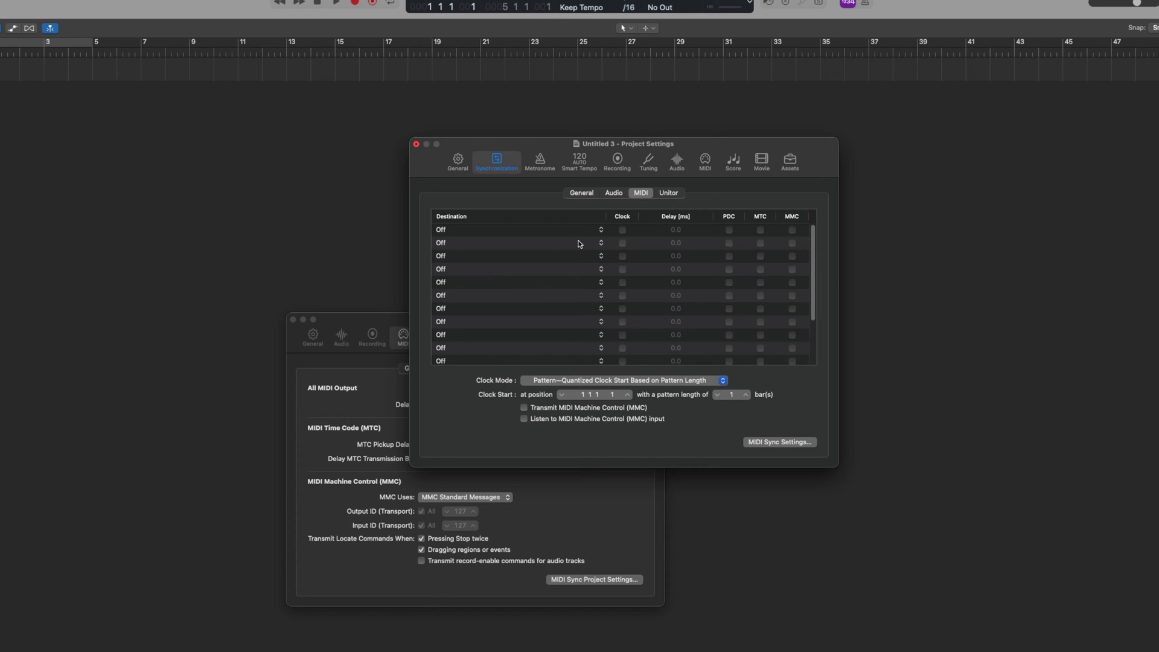
key(super+Tab)
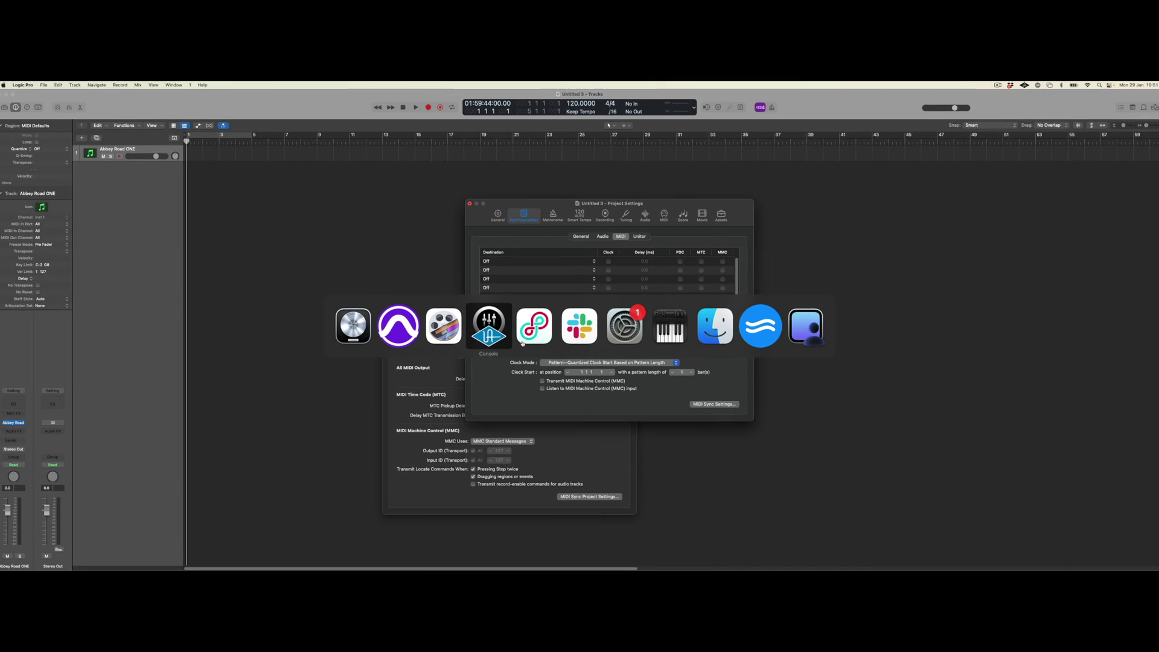
- In Audio MIDI Setup's MIDI Studio, set the IAC Driver to Device is online, then return to Logic Pro
click(667, 326)
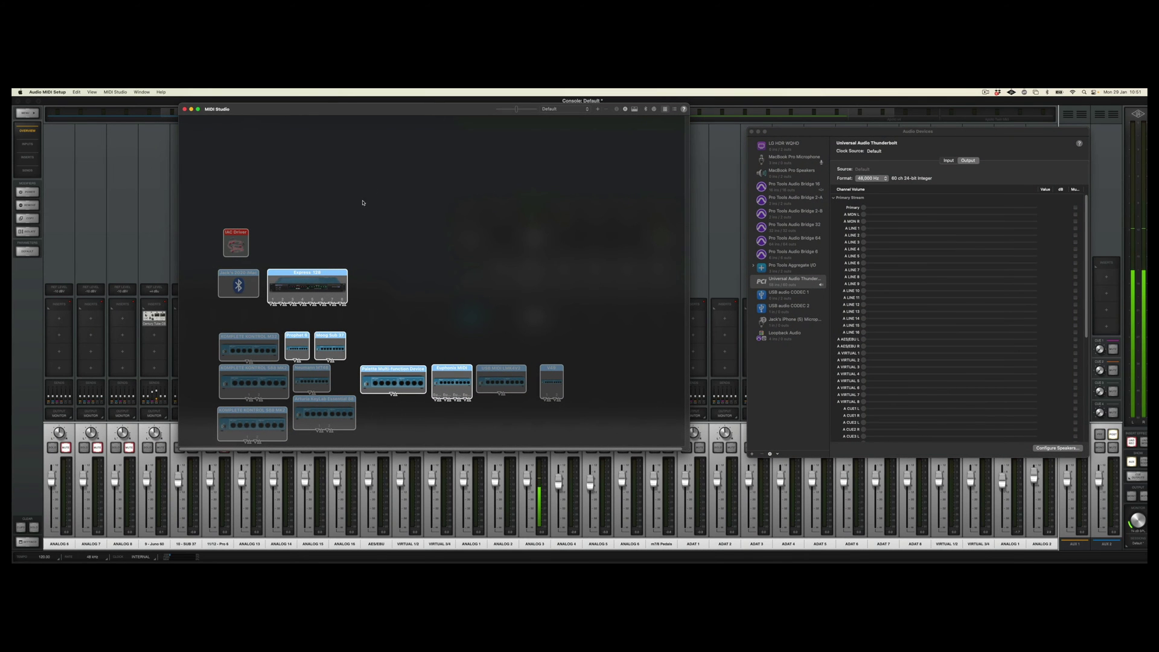
click(150, 91)
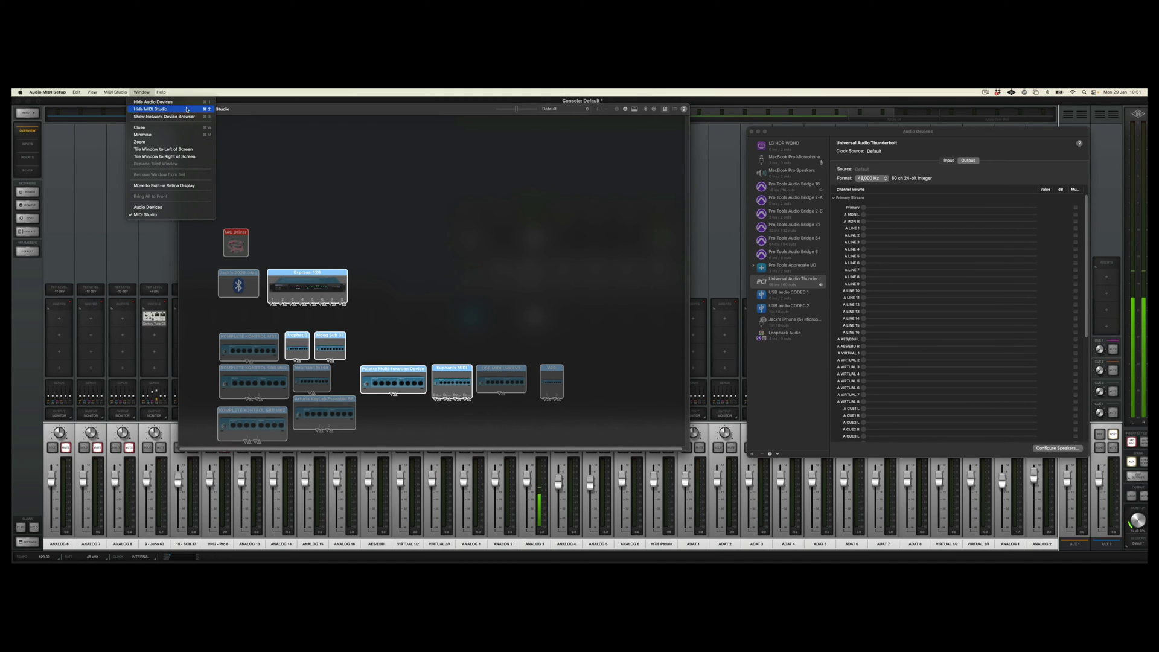
click(383, 201)
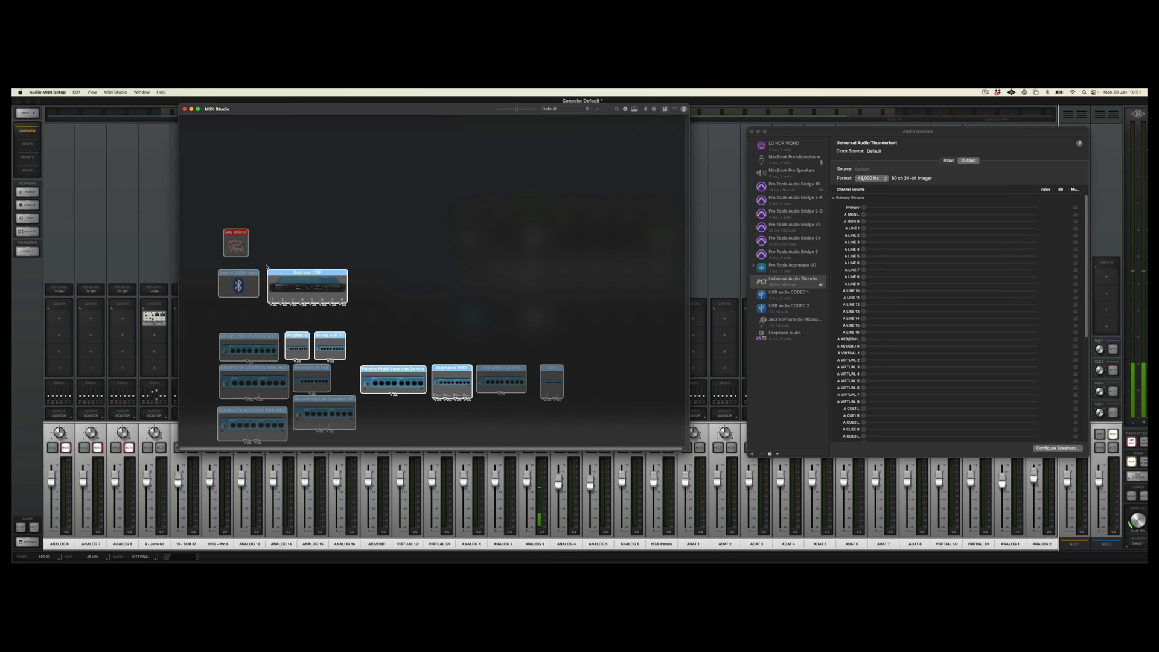
double_click(240, 245)
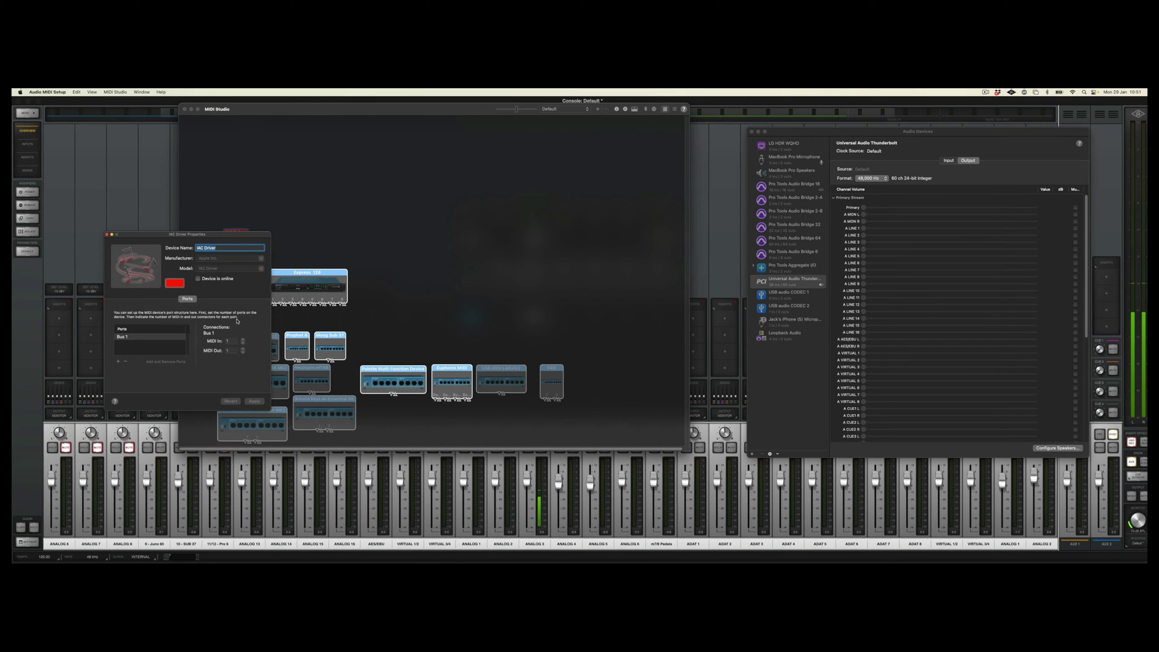
click(199, 278)
click(107, 234)
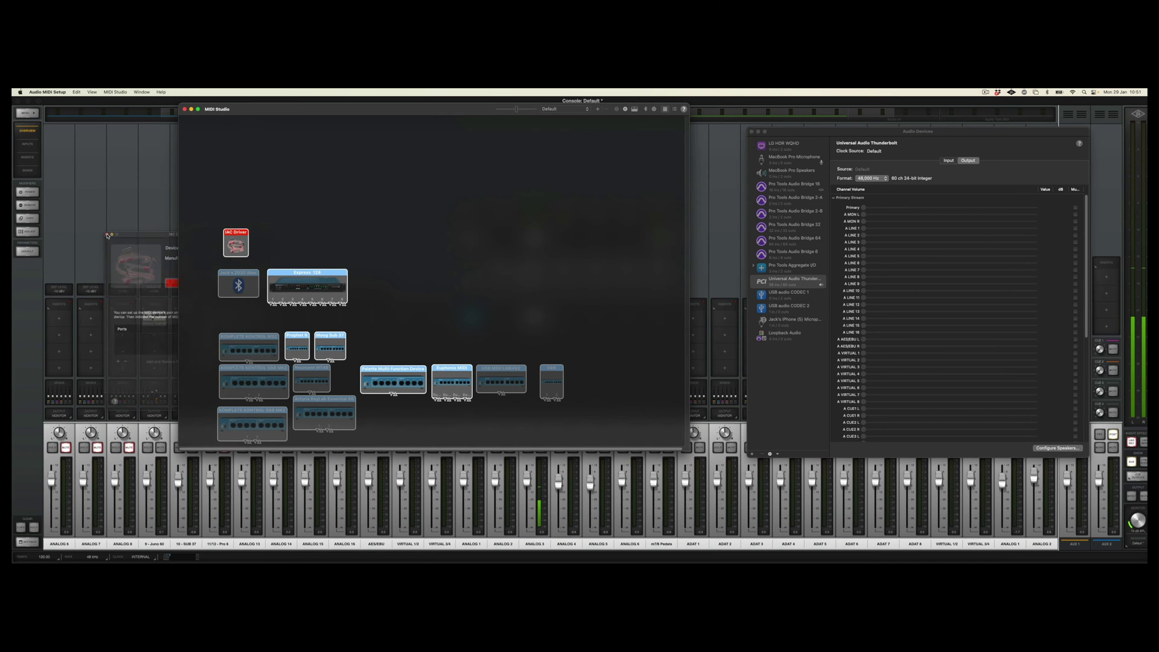
key(super+Tab)
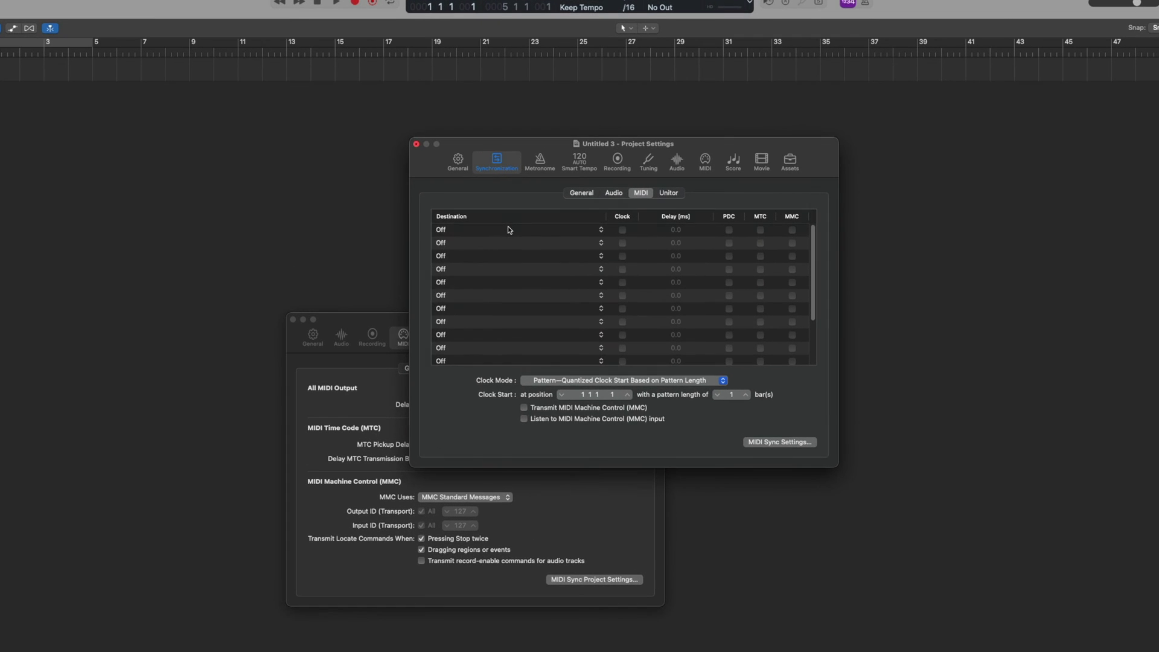
- Choose IAC Driver Bus 1 as the first MIDI sync destination
click(508, 229)
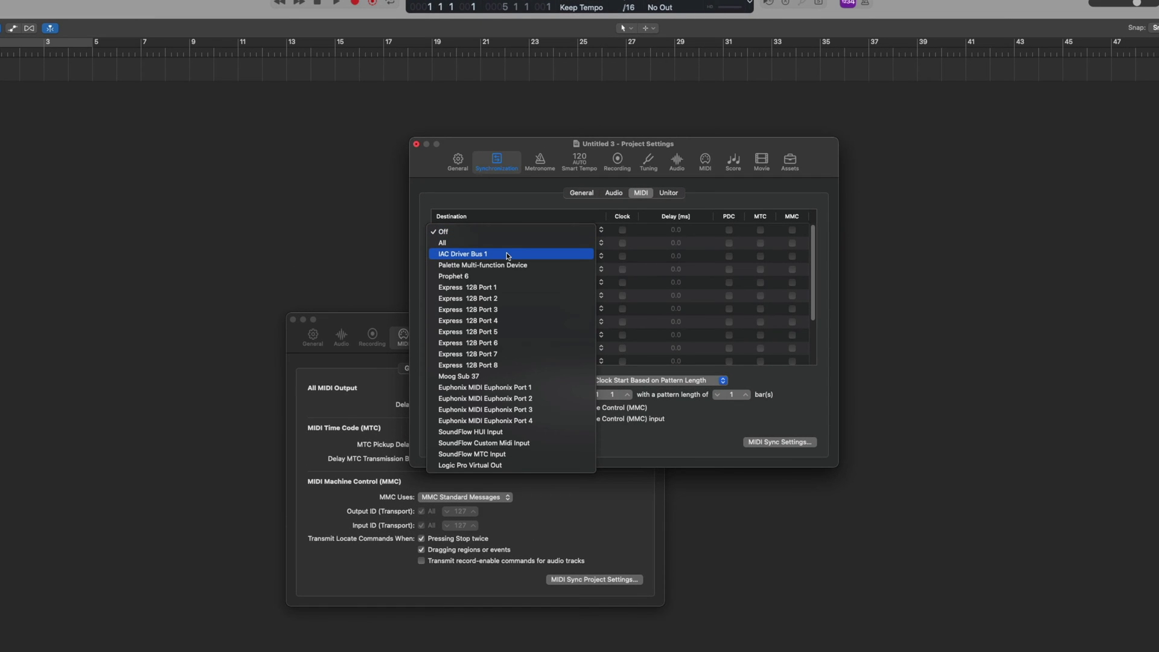
click(509, 254)
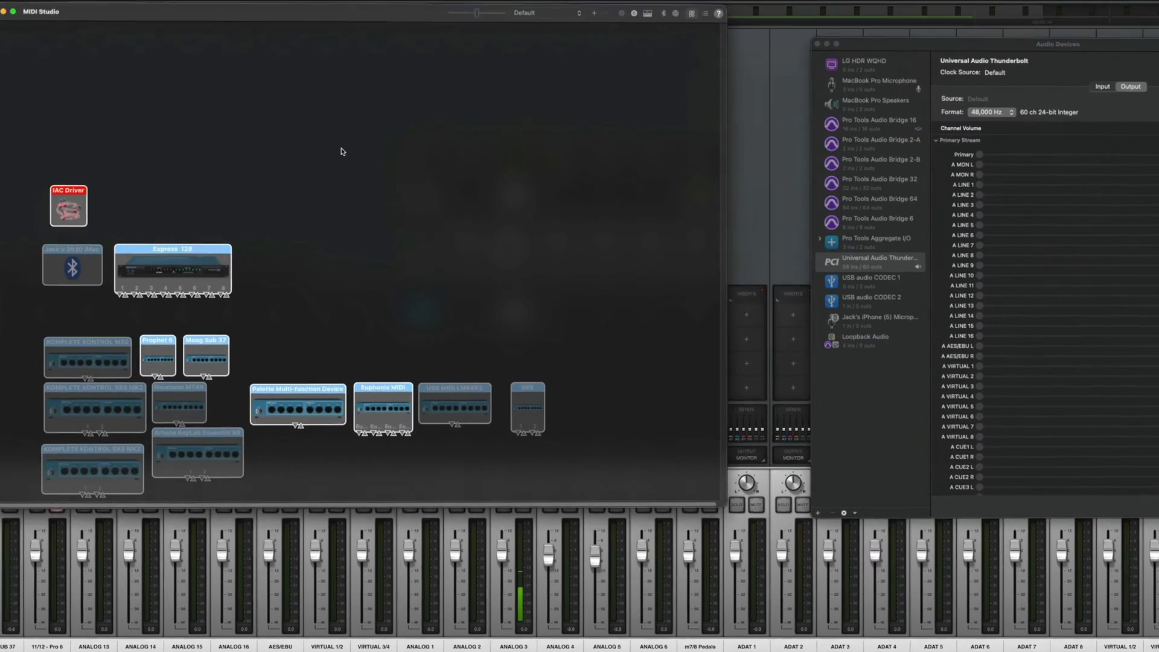
key(super+Tab)
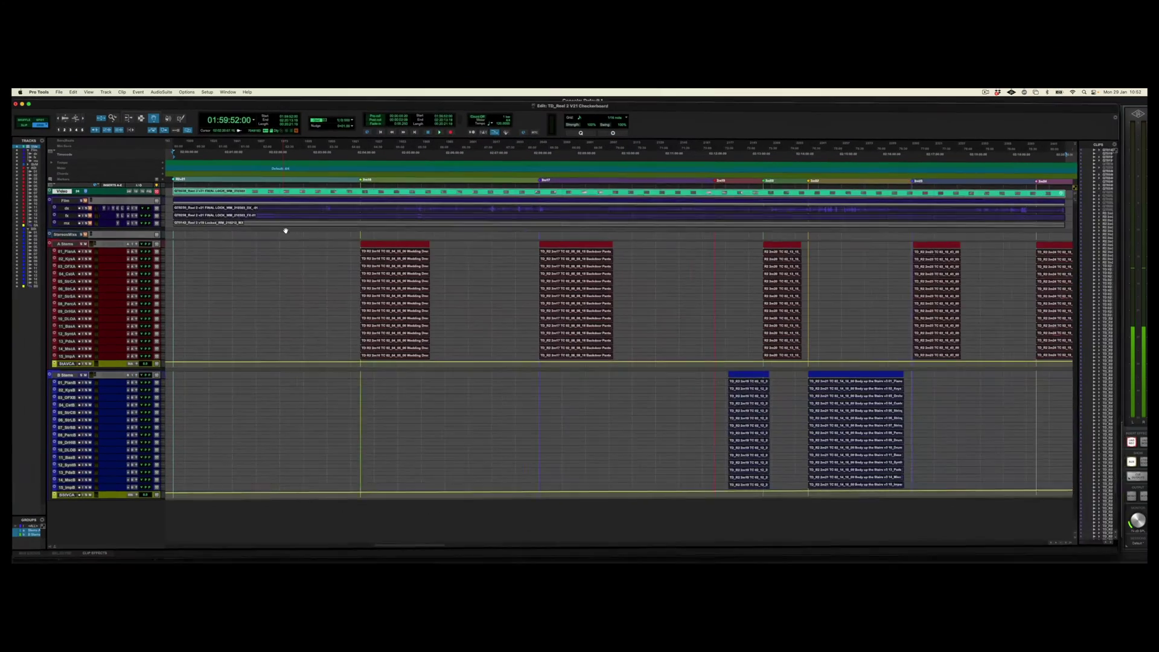
- In Pro Tools Peripherals > Synchronization, set the MTC Reader Port to IAC Driver, Bus 1
click(207, 92)
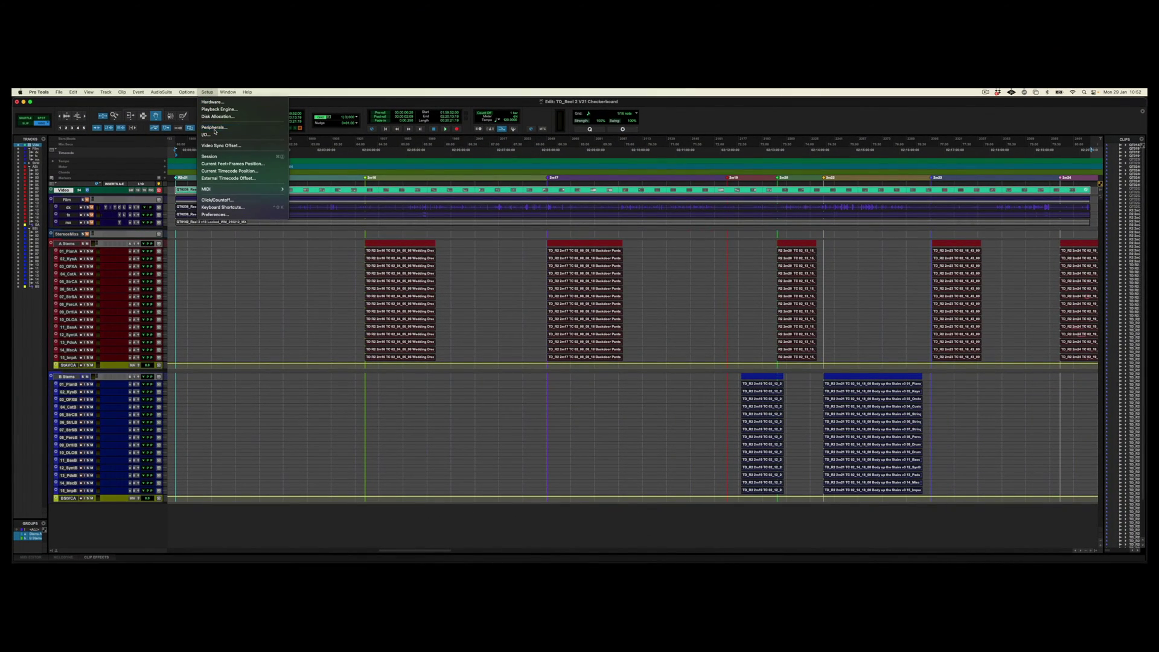
click(214, 128)
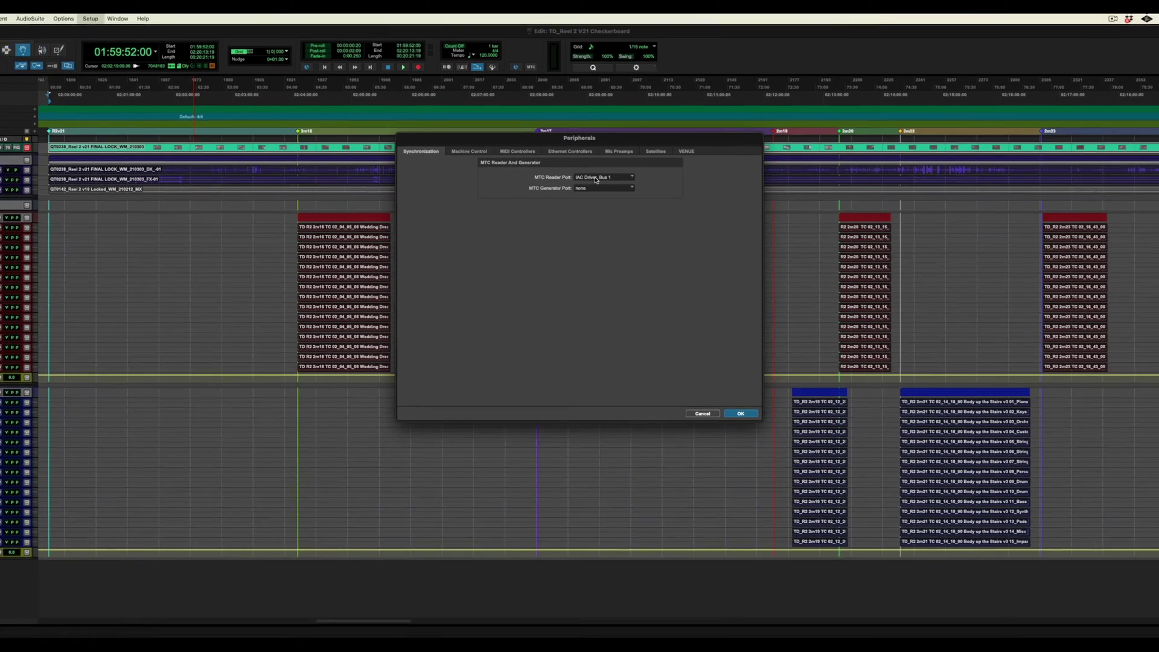
click(598, 212)
mouse_move(597, 226)
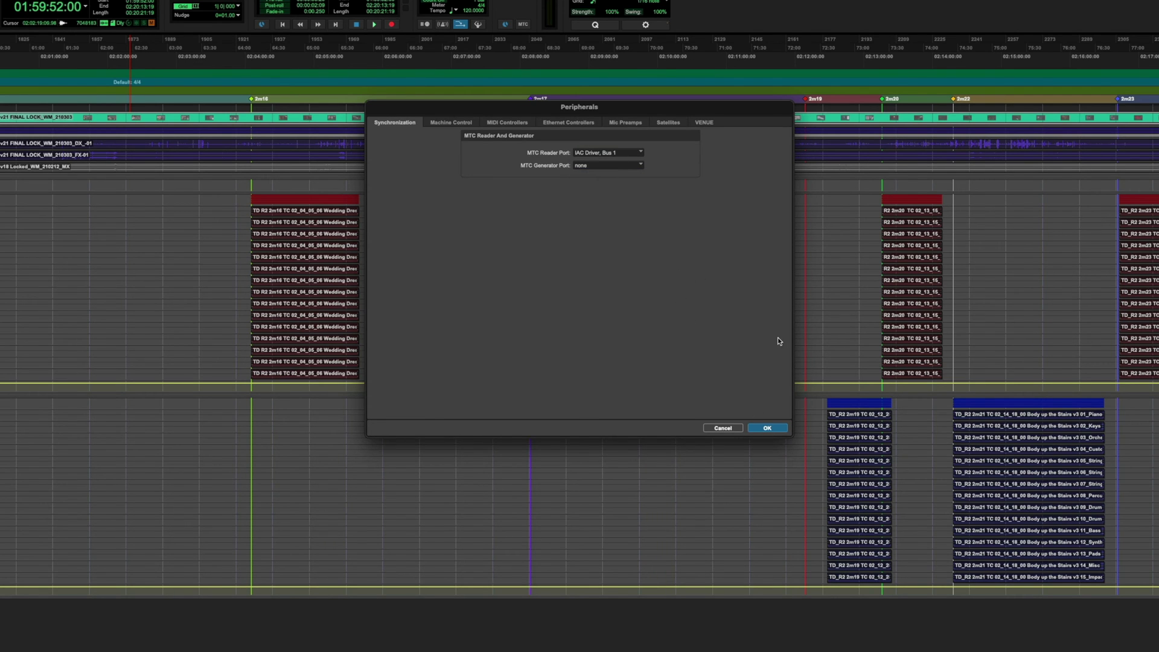
click(766, 428)
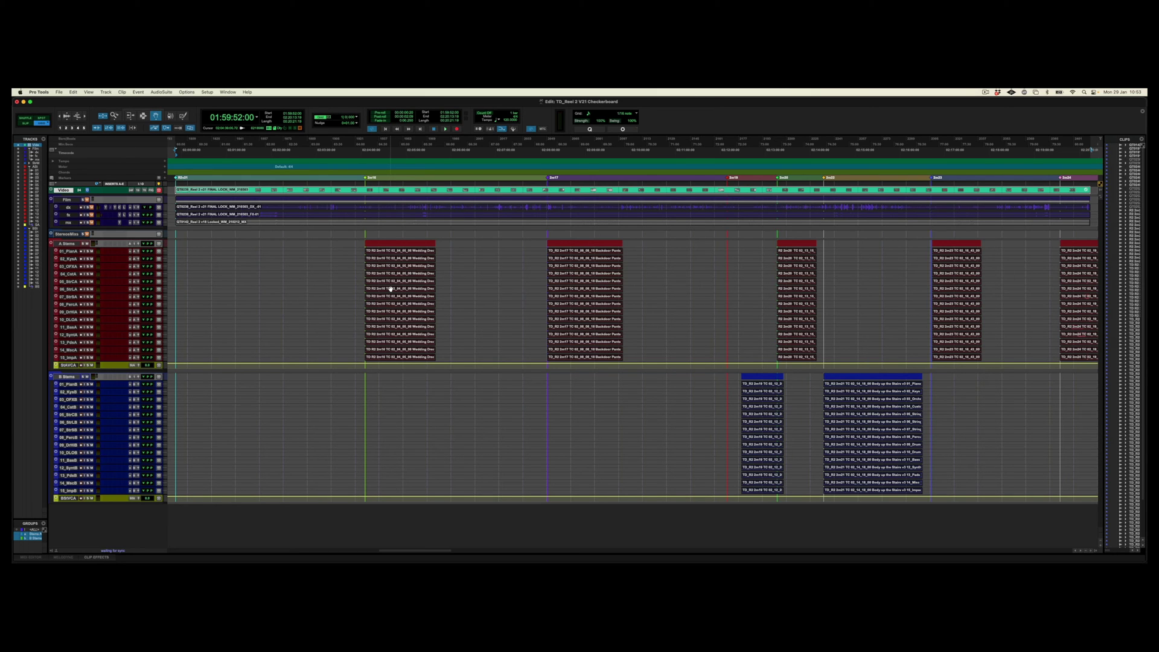
- Check the 24 fps Timecode Rate in Pro Tools Session Setup, close it, and return to Logic Pro
click(211, 92)
click(200, 141)
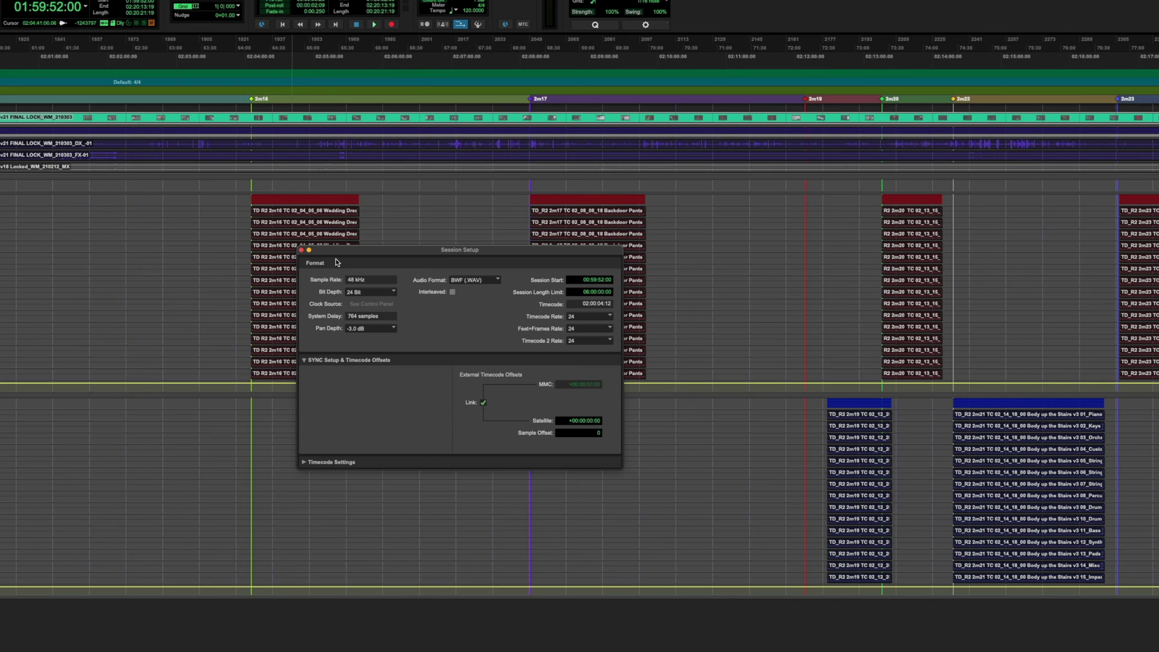
drag(386, 247, 387, 269)
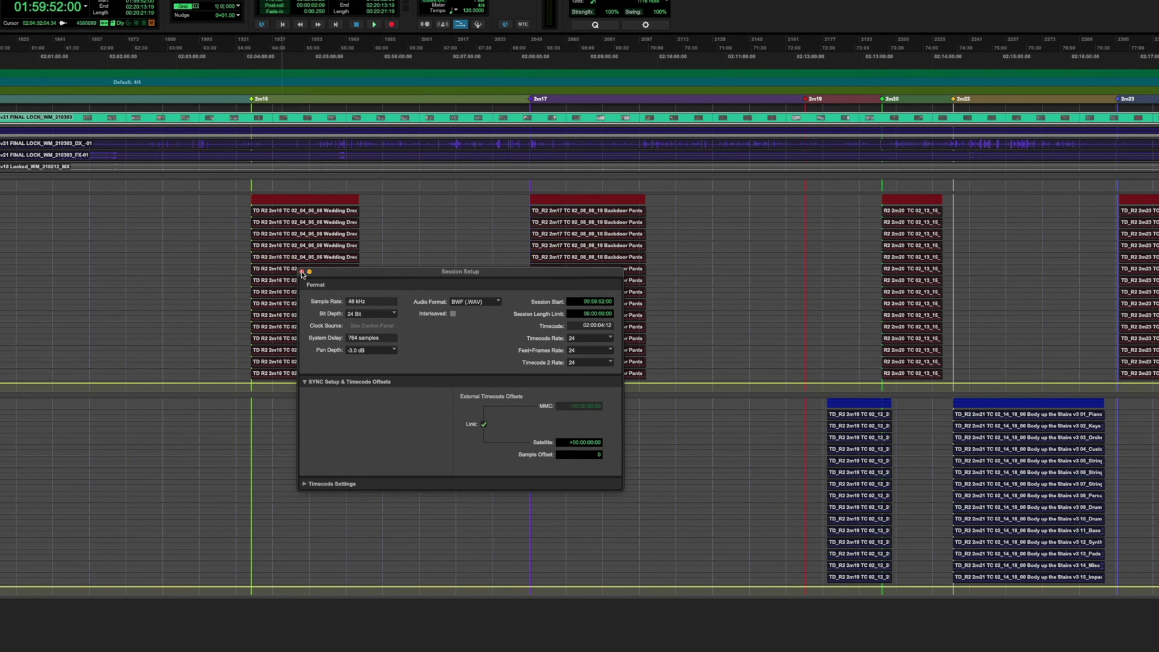
key(super+w)
key(super+Tab)
key(super+shift+Tab)
key(super+shift+Tab)
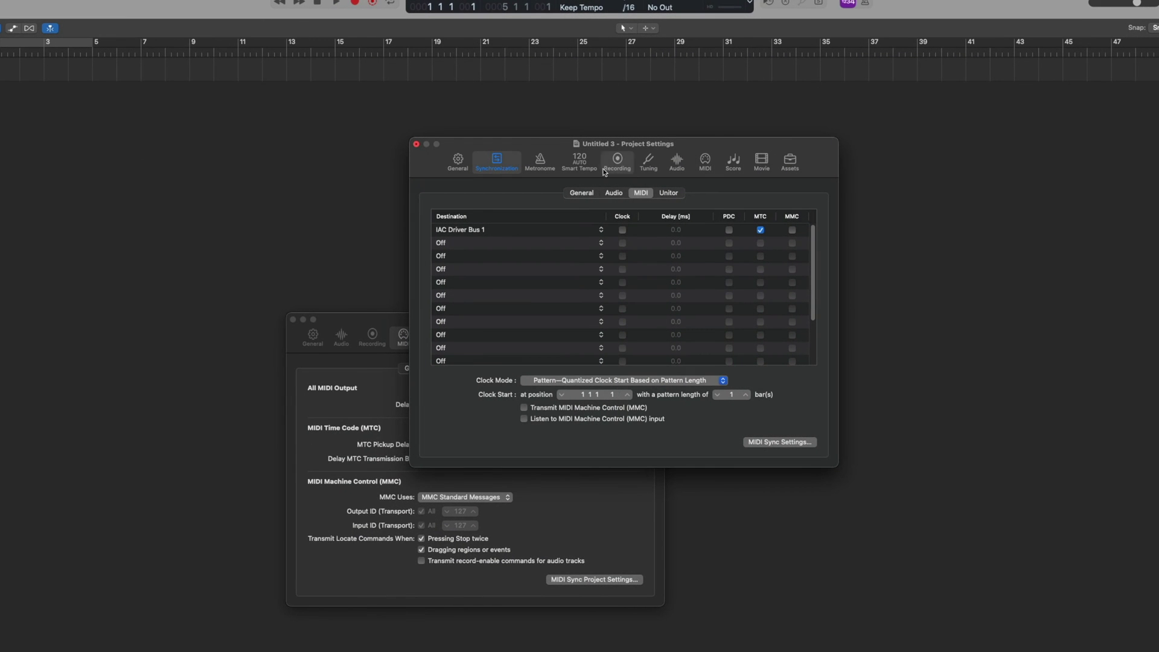
- Change the project sync Frame Rate to 24 fps and close Project Settings
click(586, 193)
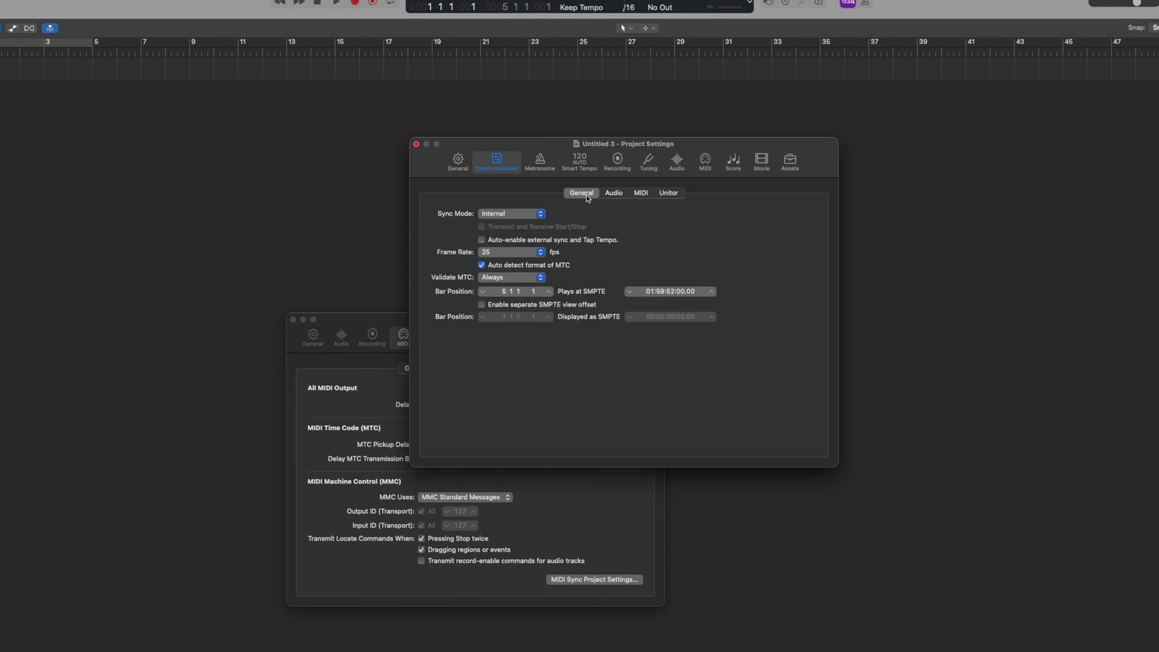
click(495, 252)
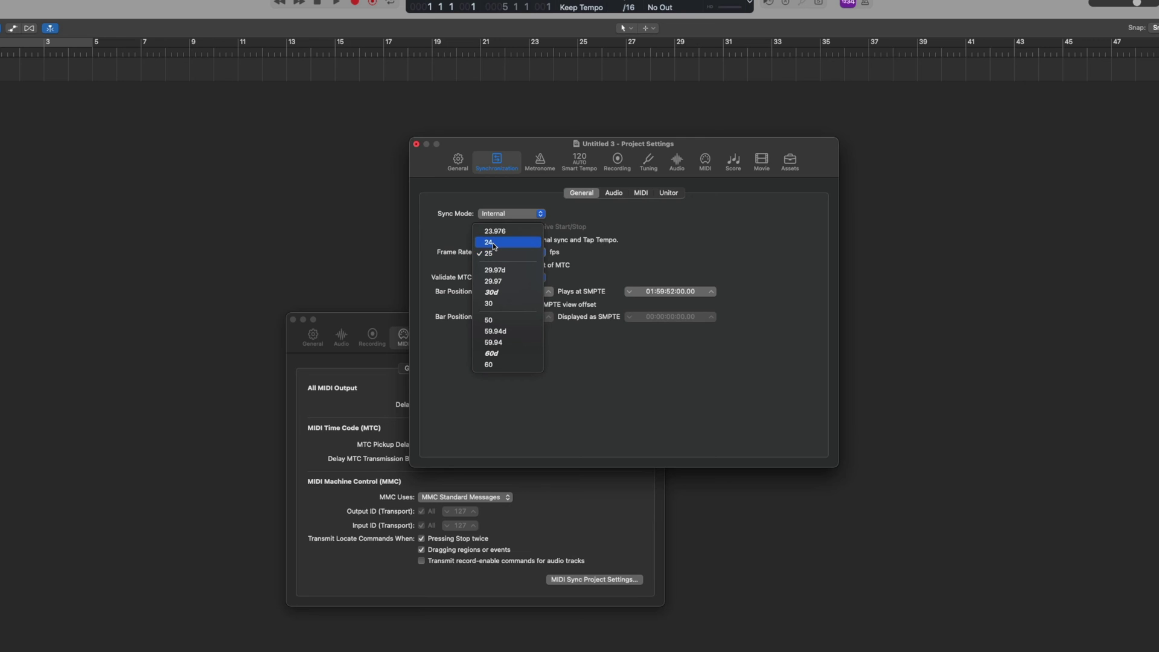
click(493, 244)
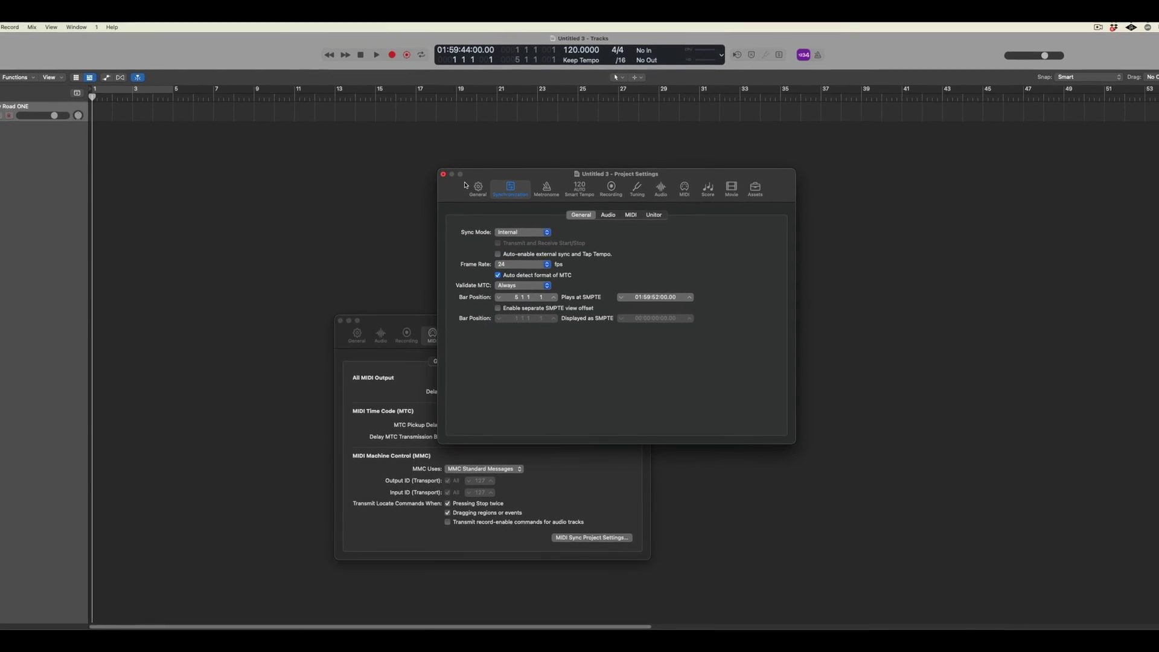
click(443, 173)
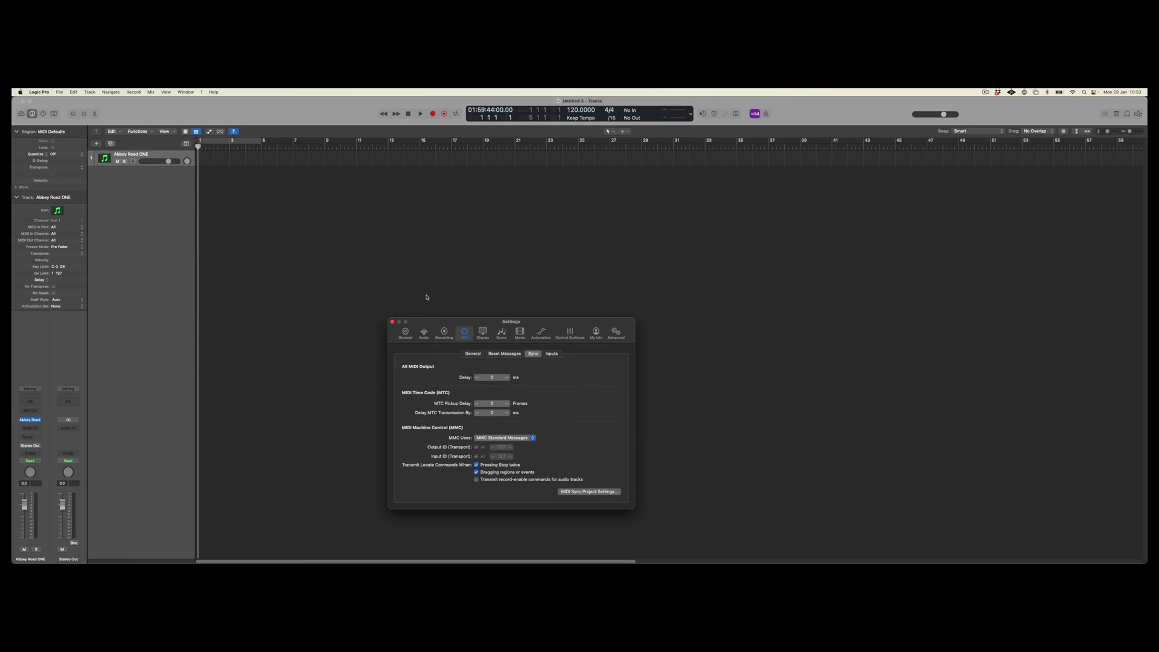
- Close the MIDI settings and play from bar 5 until the timecode passes 02:00:00:00
click(392, 322)
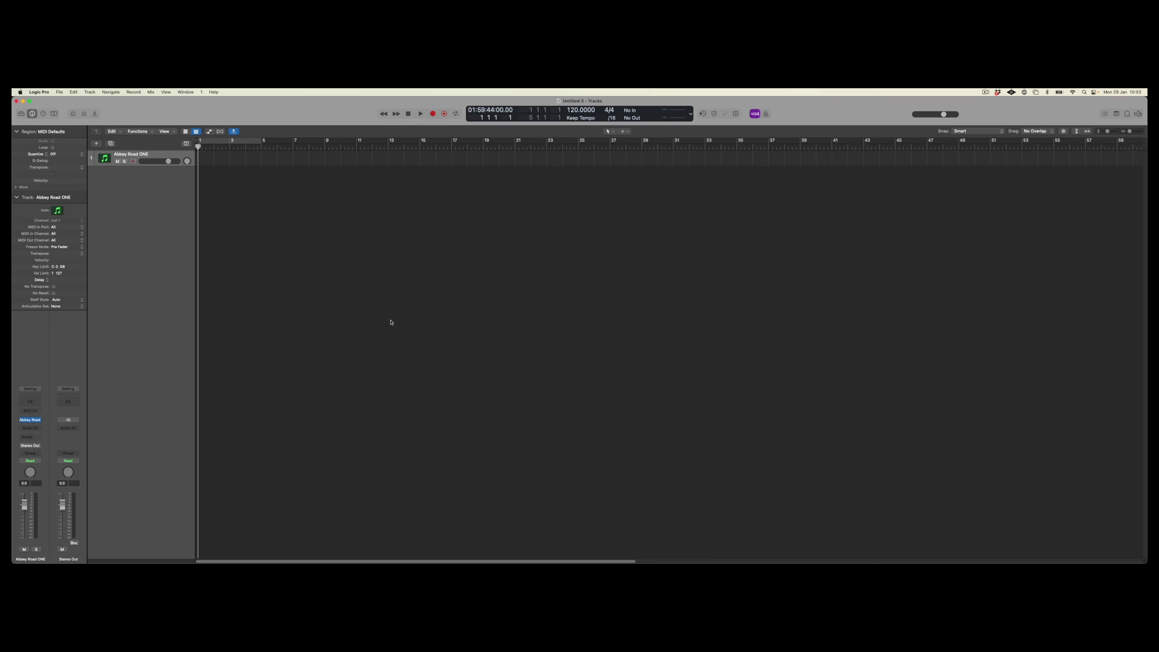
click(262, 145)
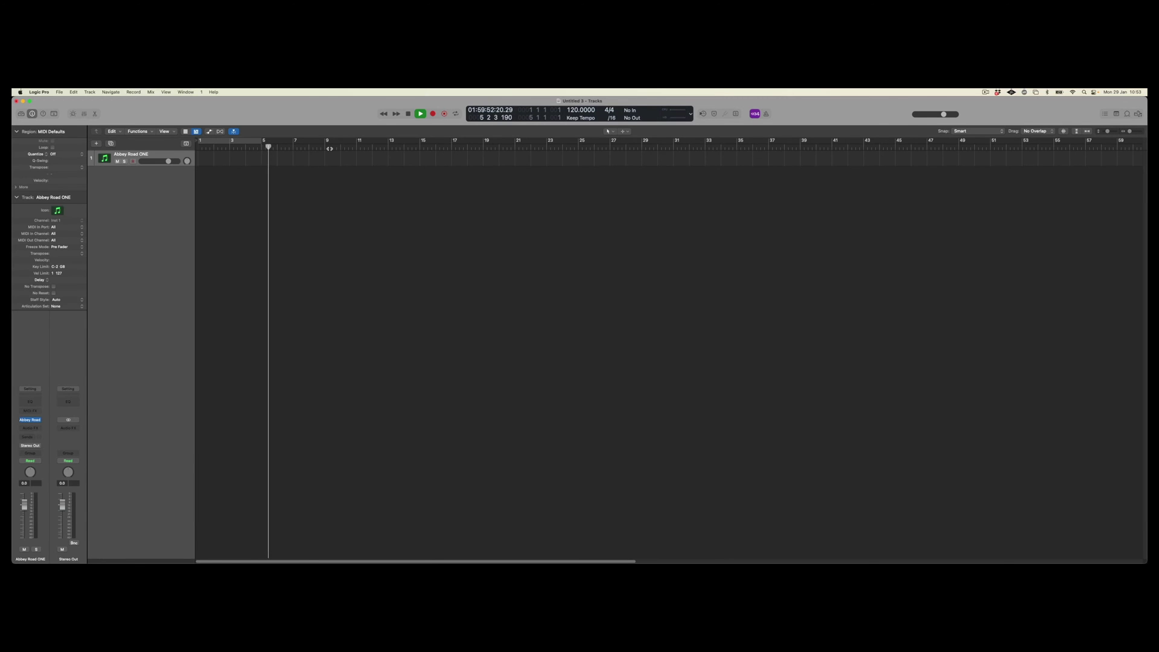
key(super+Tab)
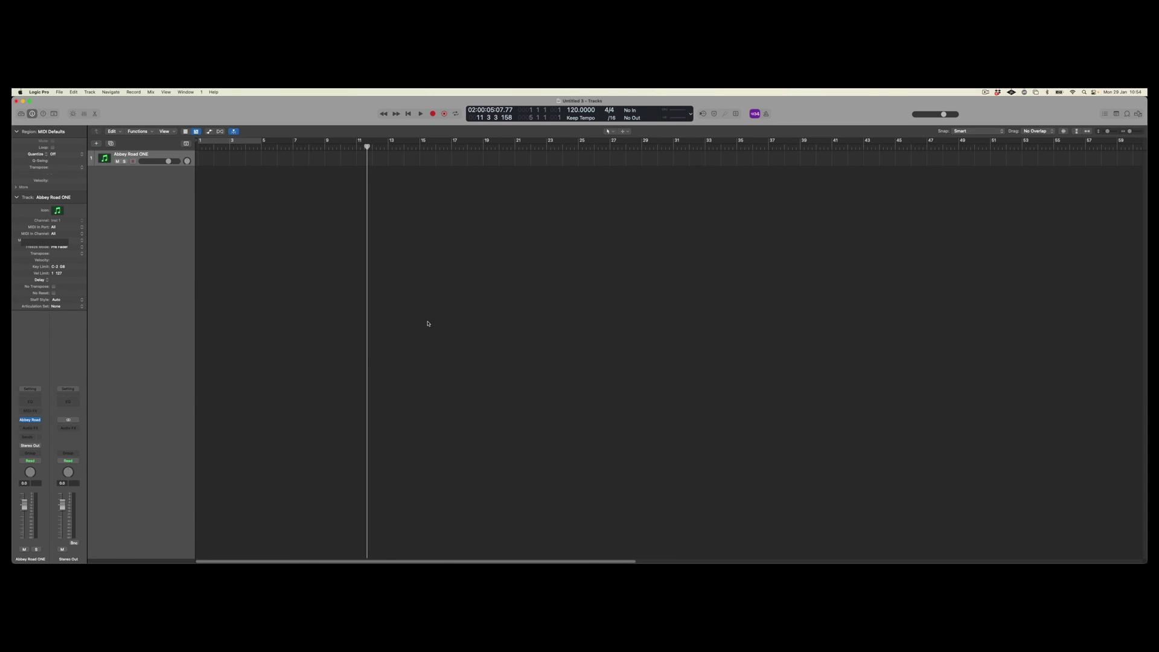
key(super+Tab)
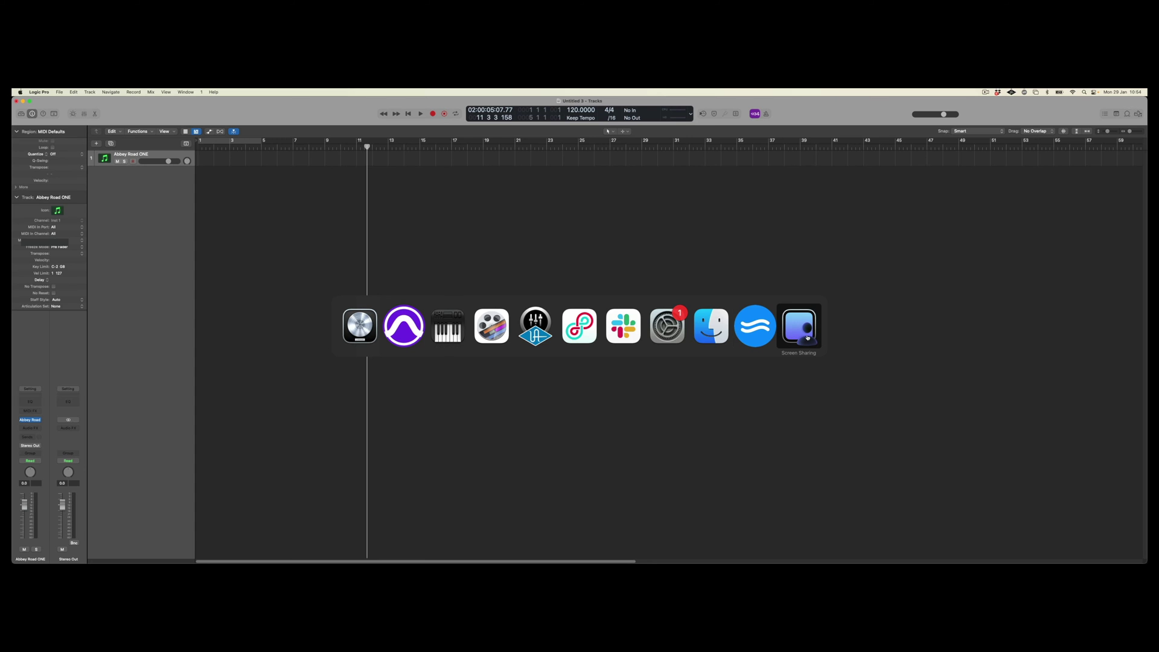
- Bring the remote Mac's Pro Tools Reel 2 session to the front through Screen Sharing
click(798, 326)
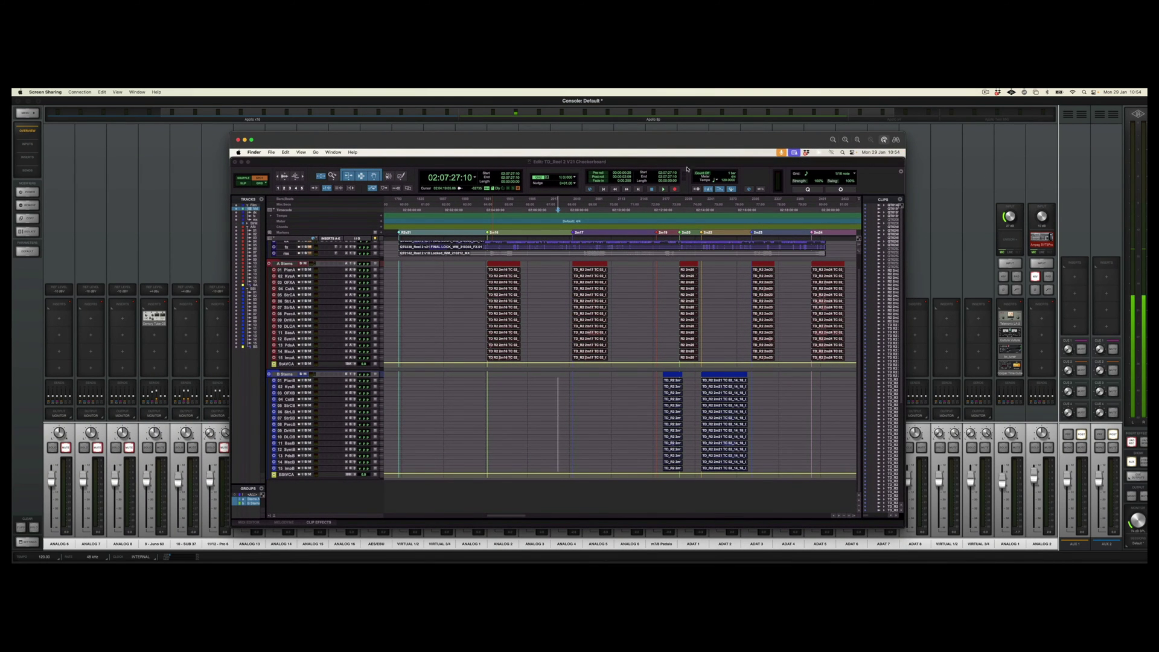
drag(680, 142, 630, 136)
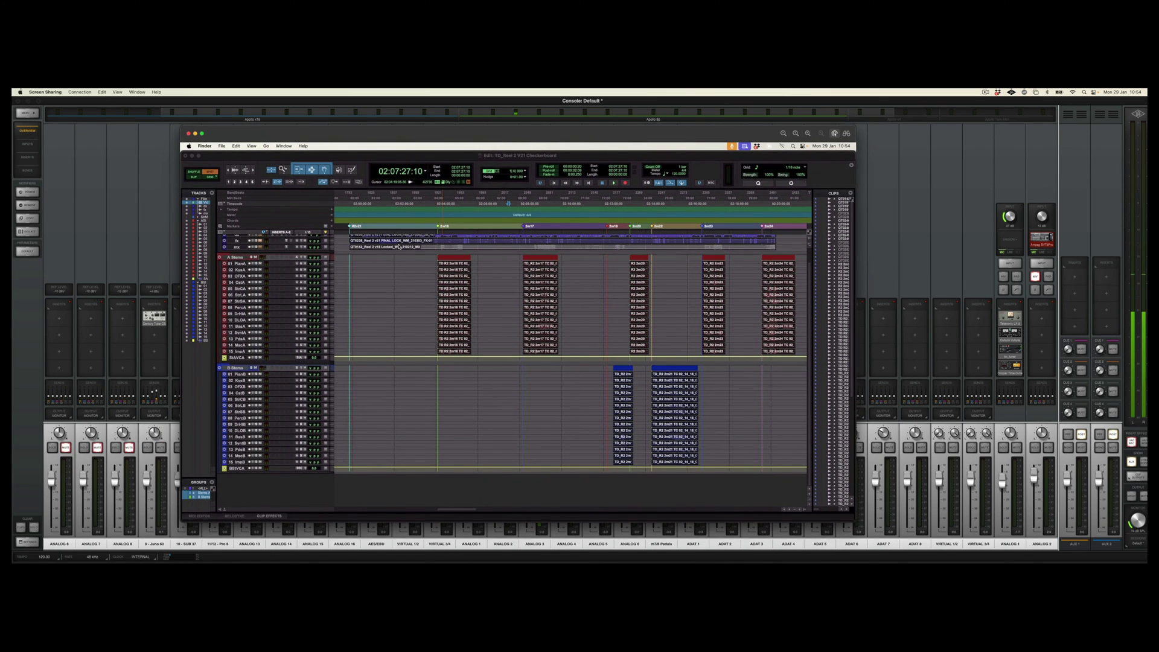
scroll(501, 242, up, 2)
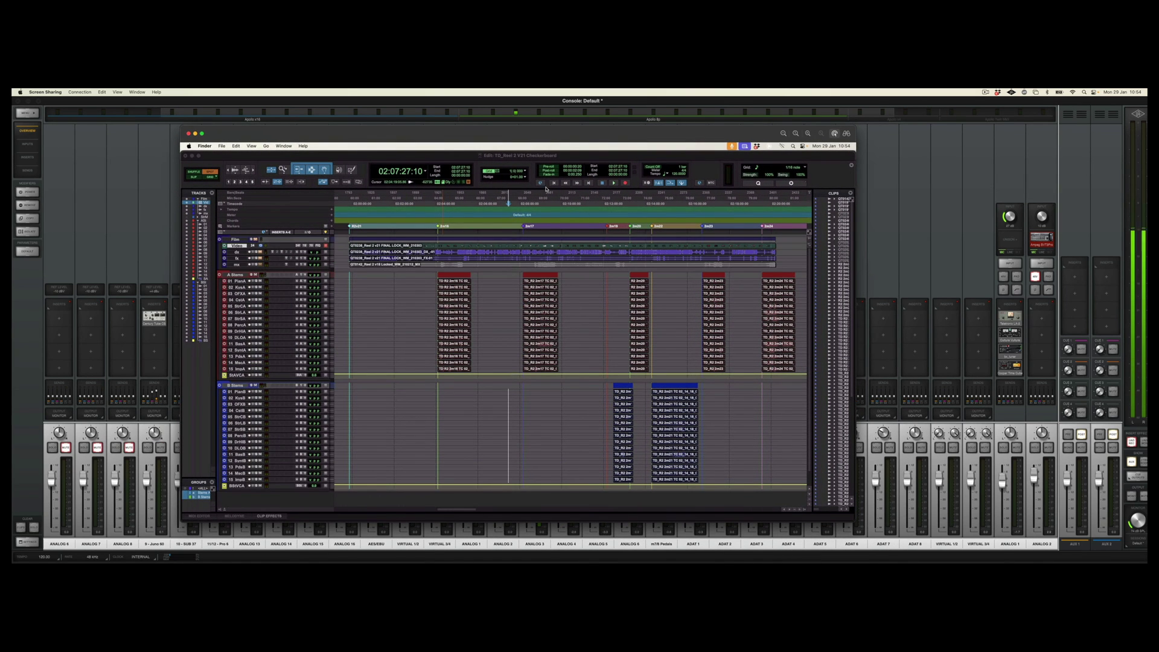
click(390, 172)
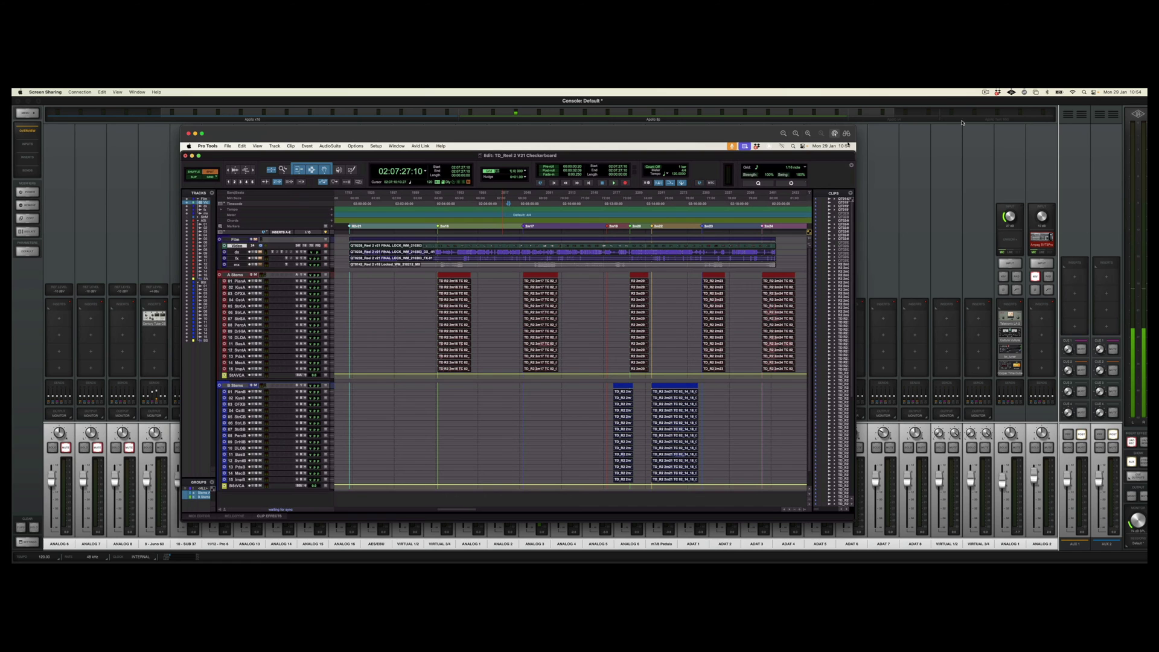
- Switch to Audio MIDI Setup and open its MIDI Network Setup window
click(1072, 92)
key(super+Tab)
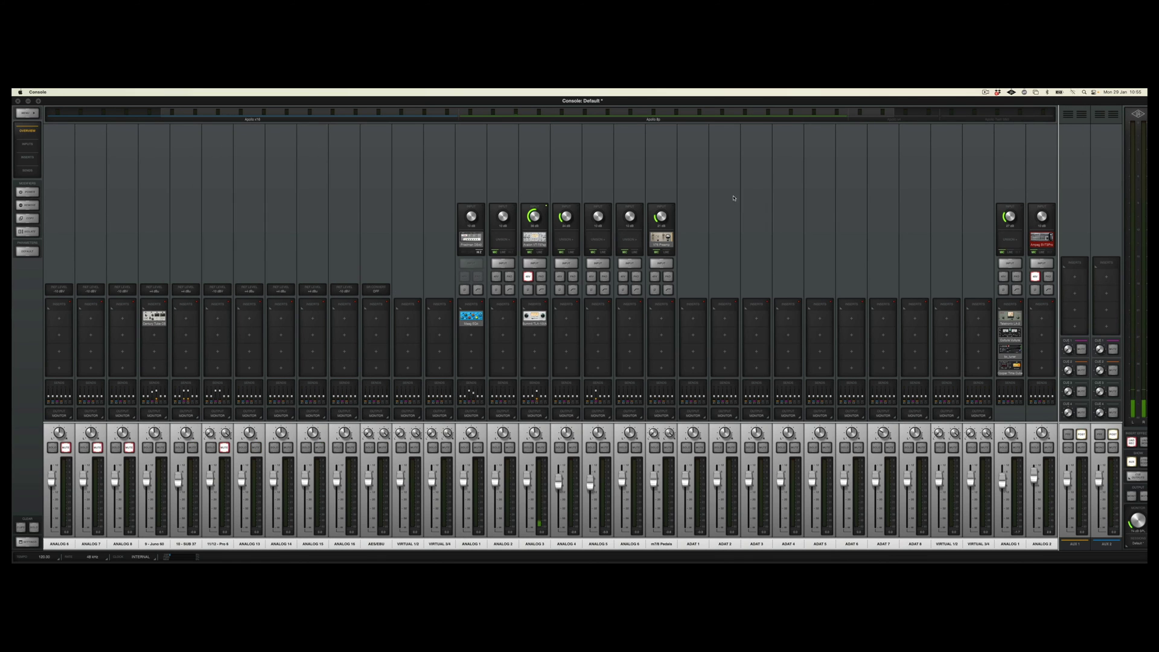
key(super+Tab)
click(523, 335)
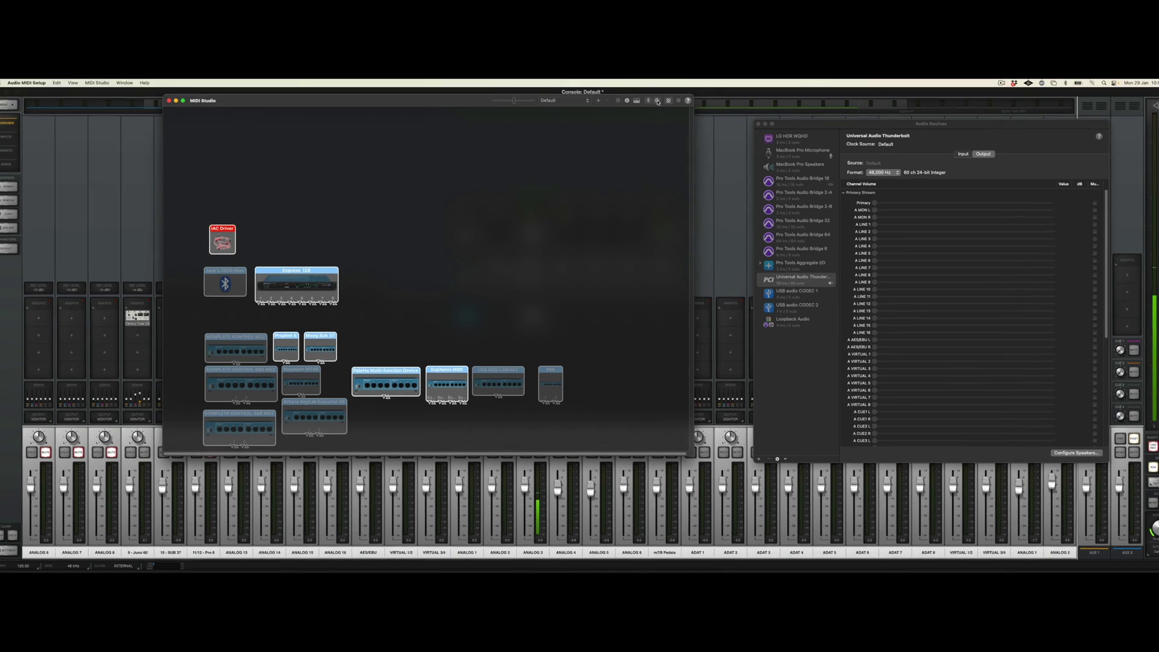
click(654, 112)
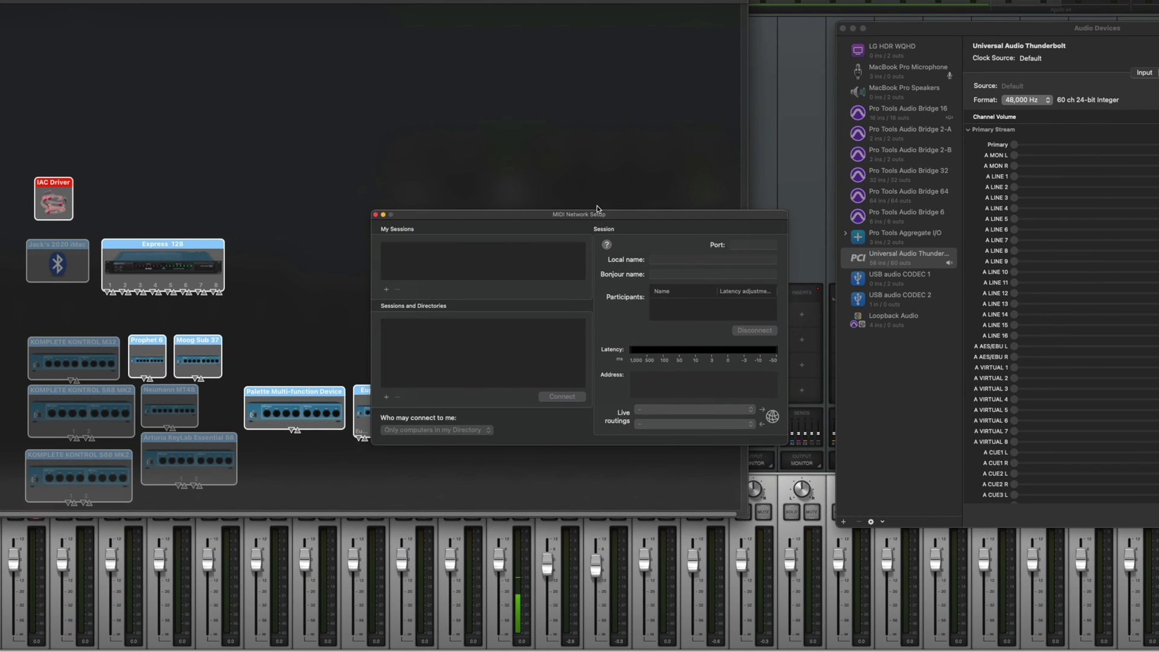
drag(601, 214, 551, 91)
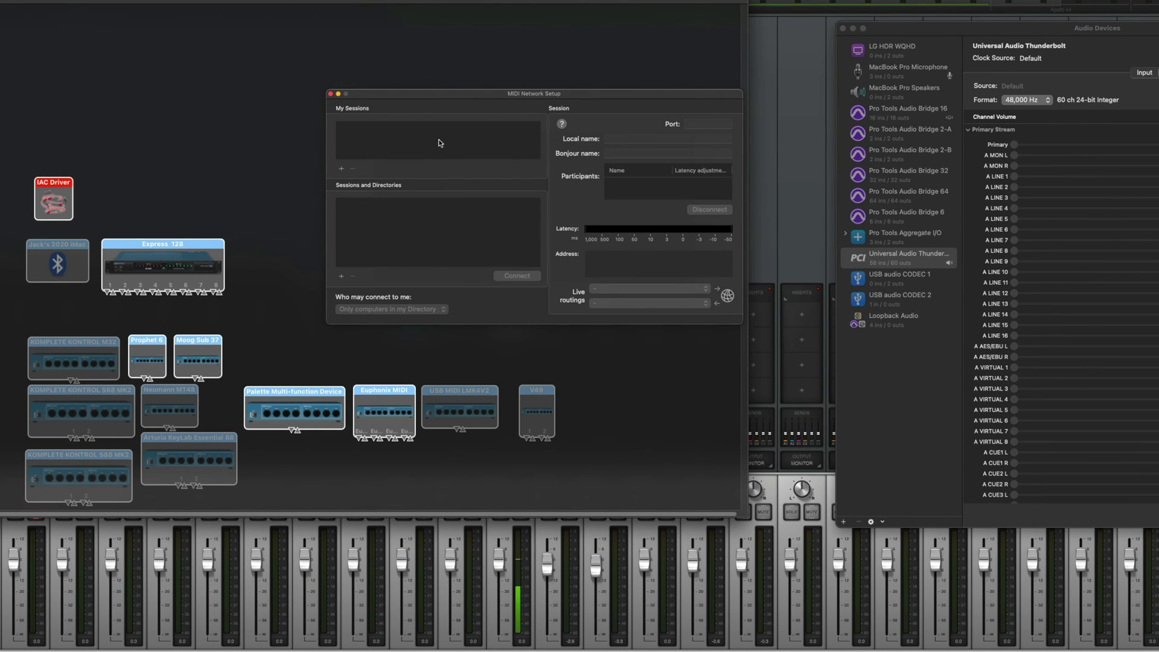
- Add and enable a session named MTC Network, letting Anyone connect
click(342, 171)
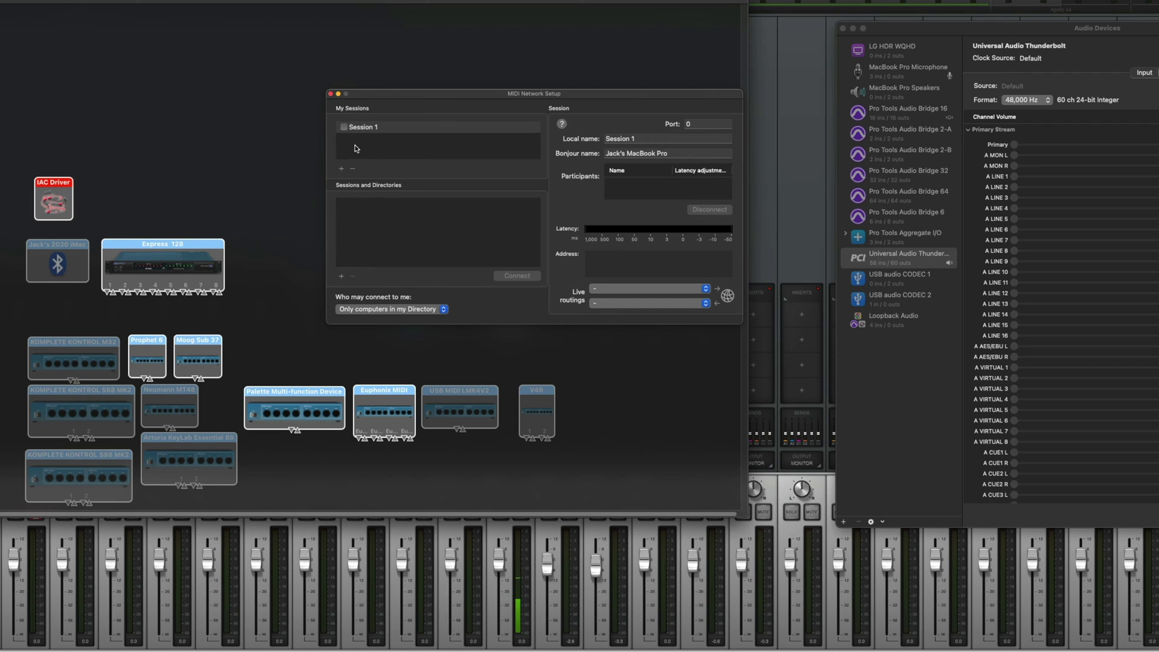
click(344, 127)
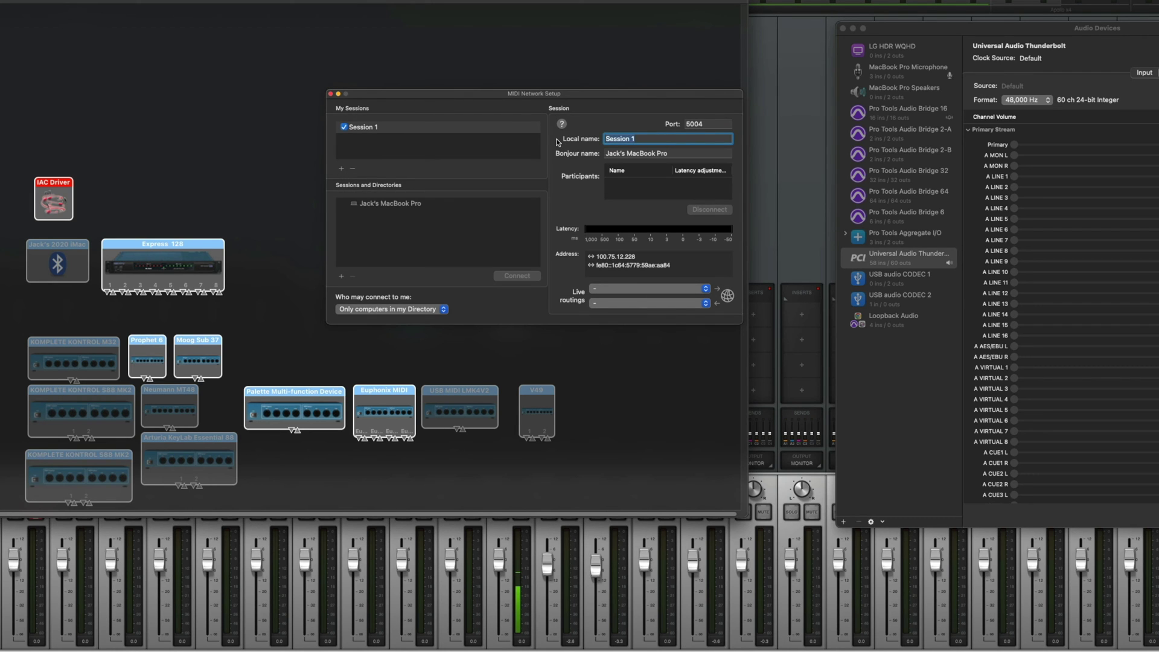
text(MTC)
key(Return)
click(379, 309)
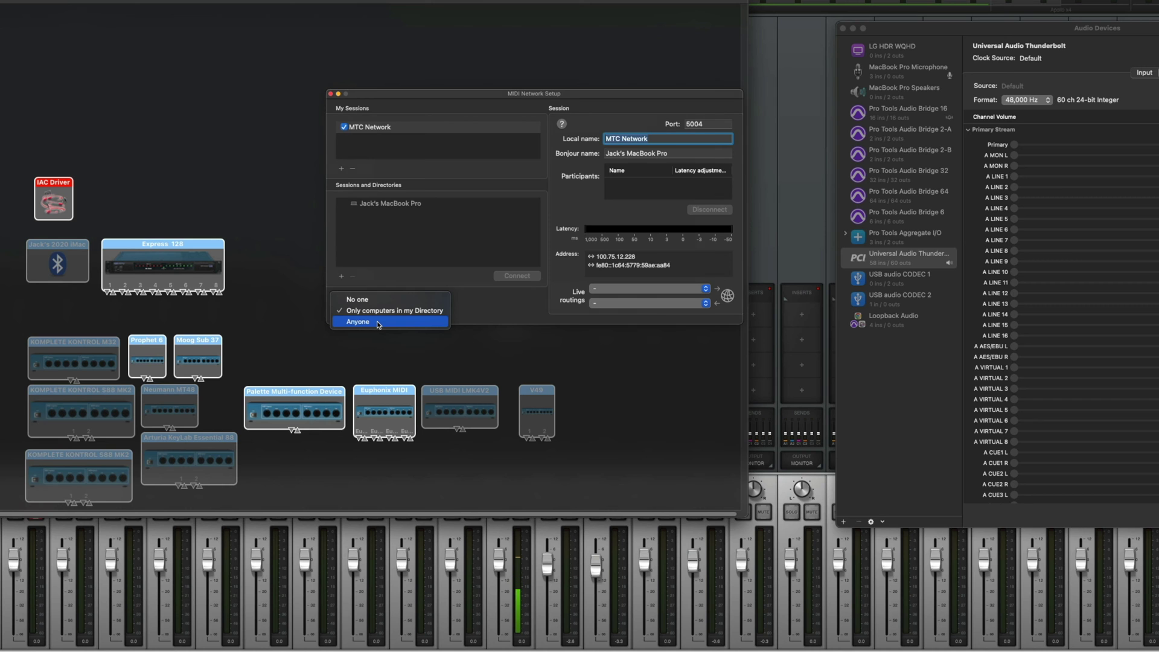
click(378, 323)
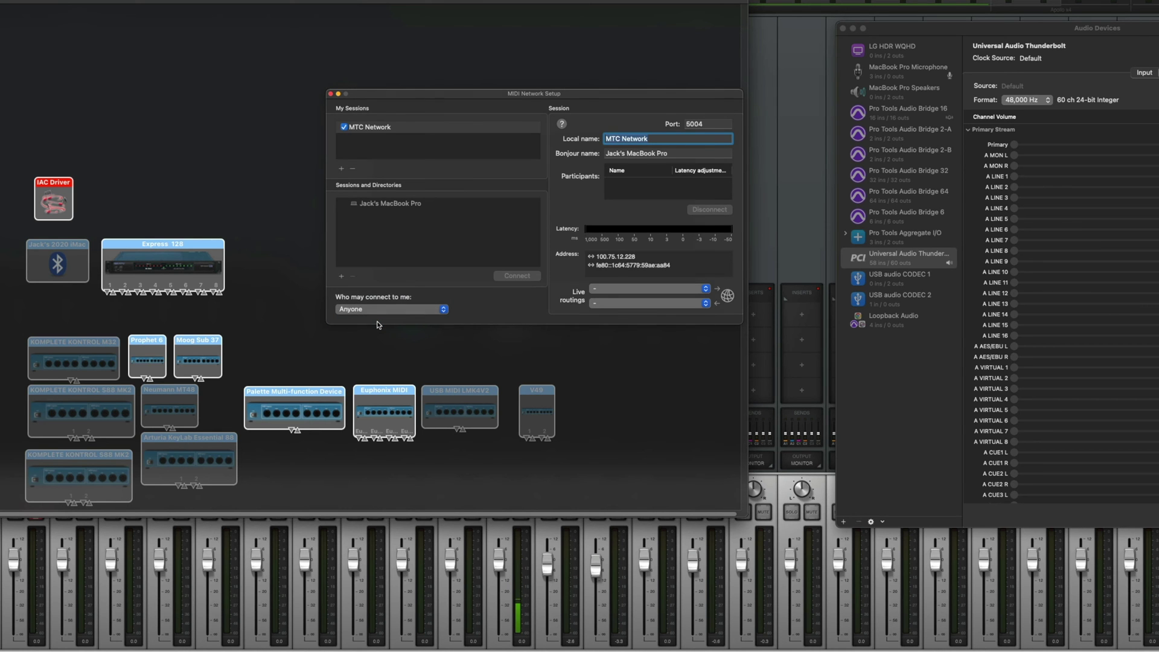
- Put Pro Tools online with Cmd-J, then launch Audio MIDI Setup and show MIDI Studio
key(super+Tab)
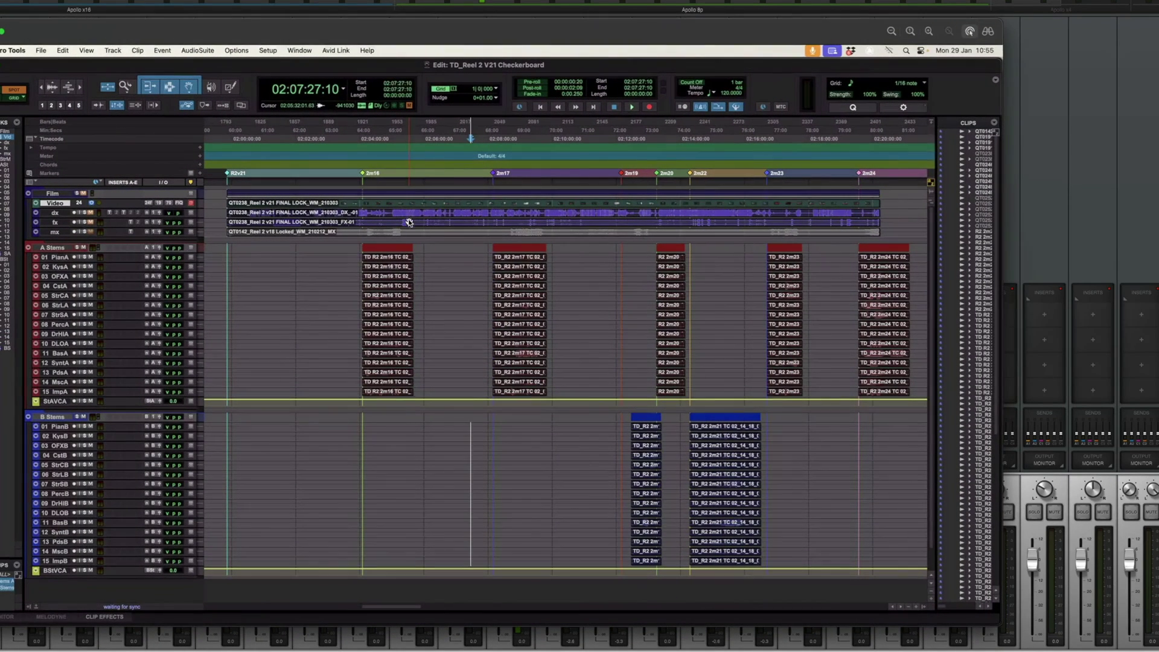
key(super+j)
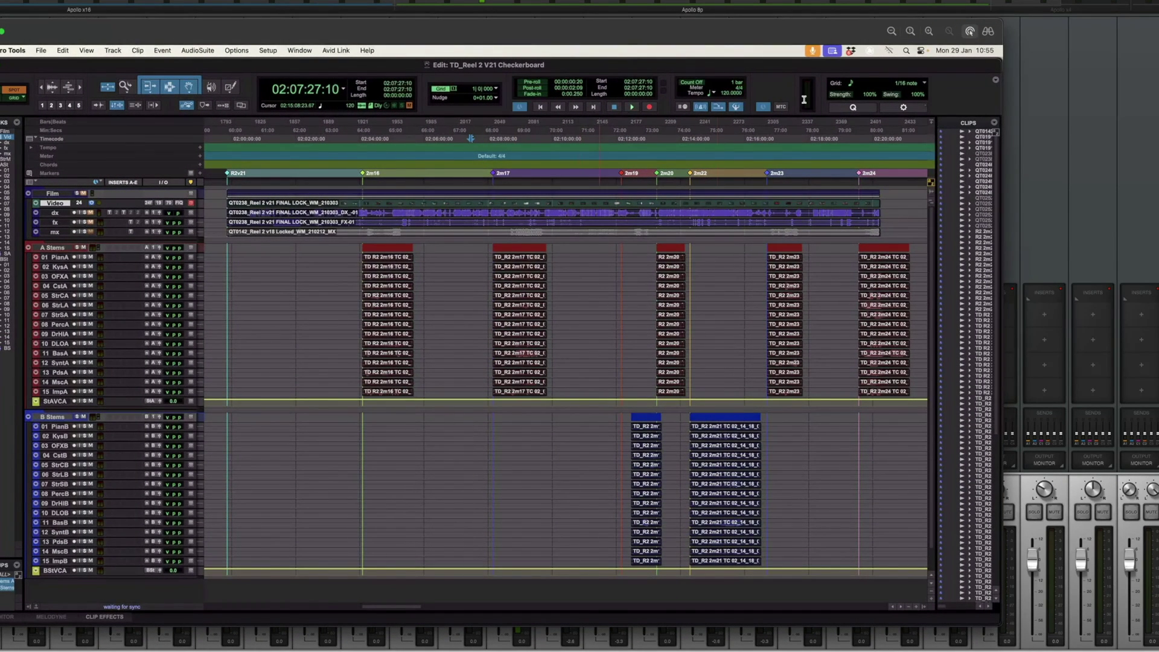
click(907, 50)
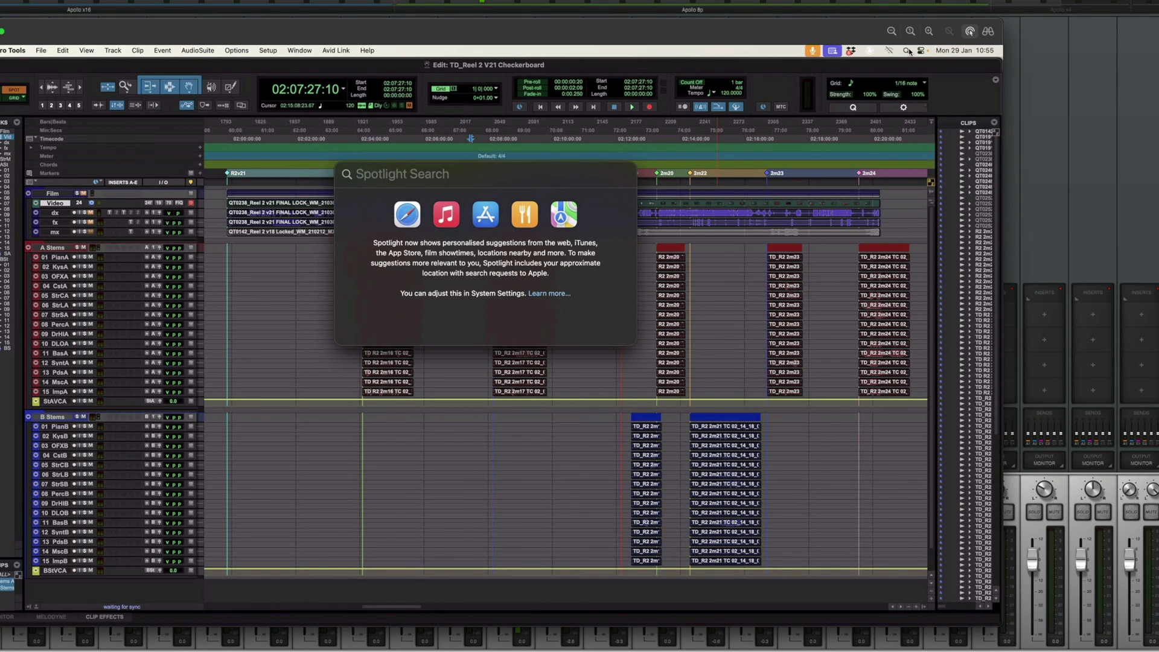
text(audio)
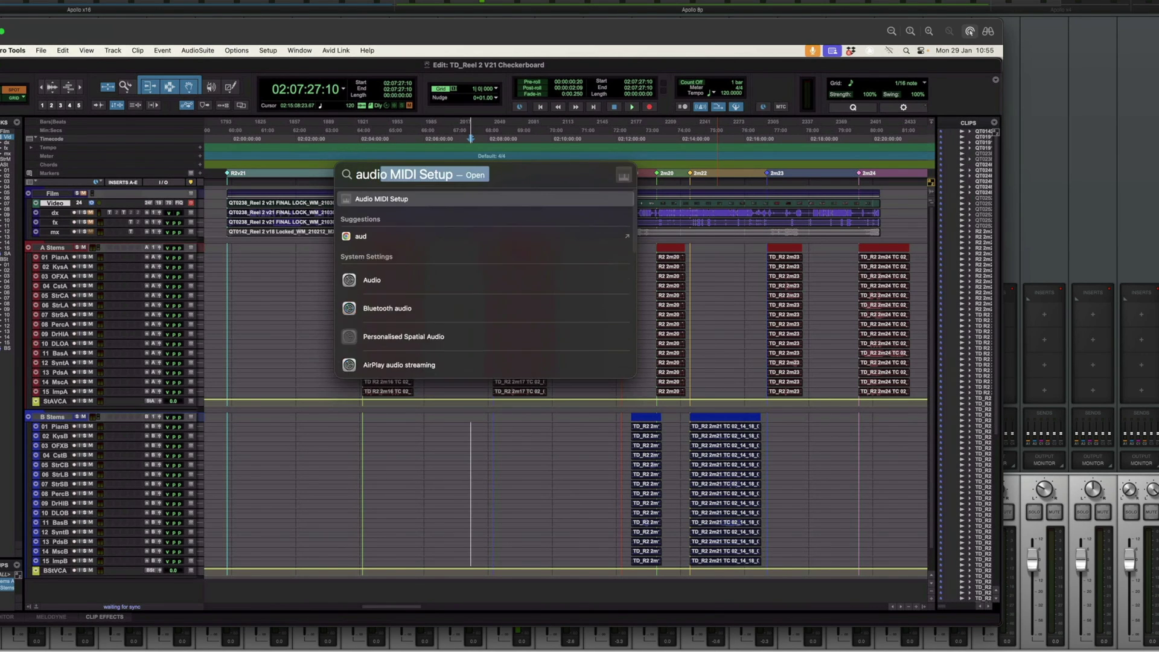
key(Return)
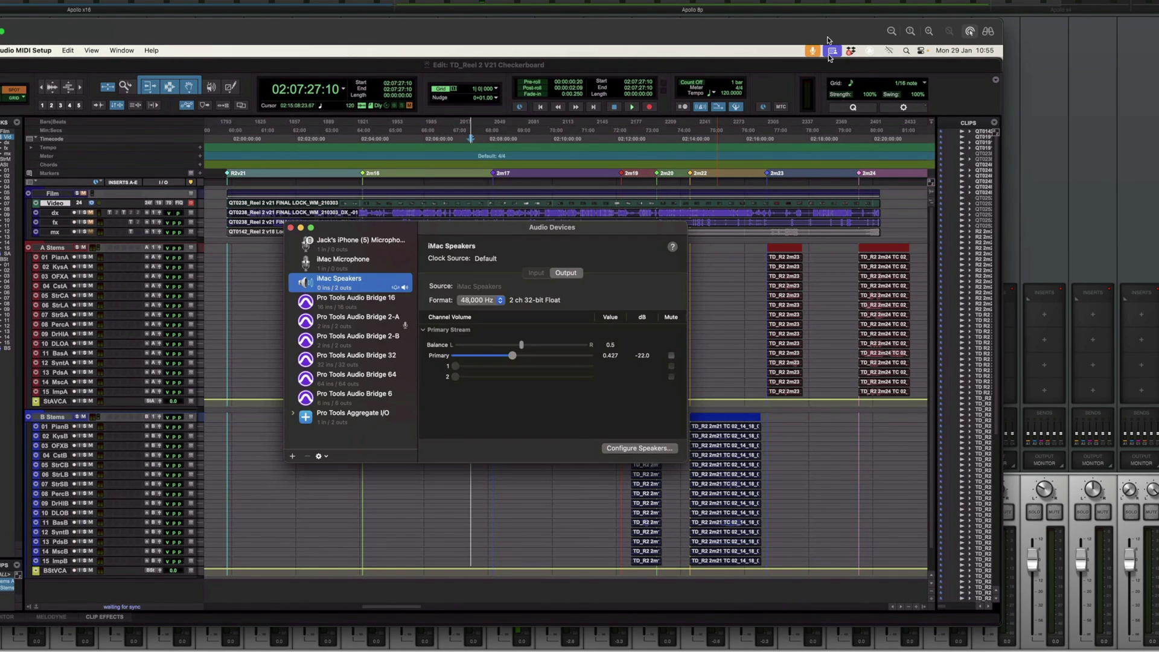
click(126, 50)
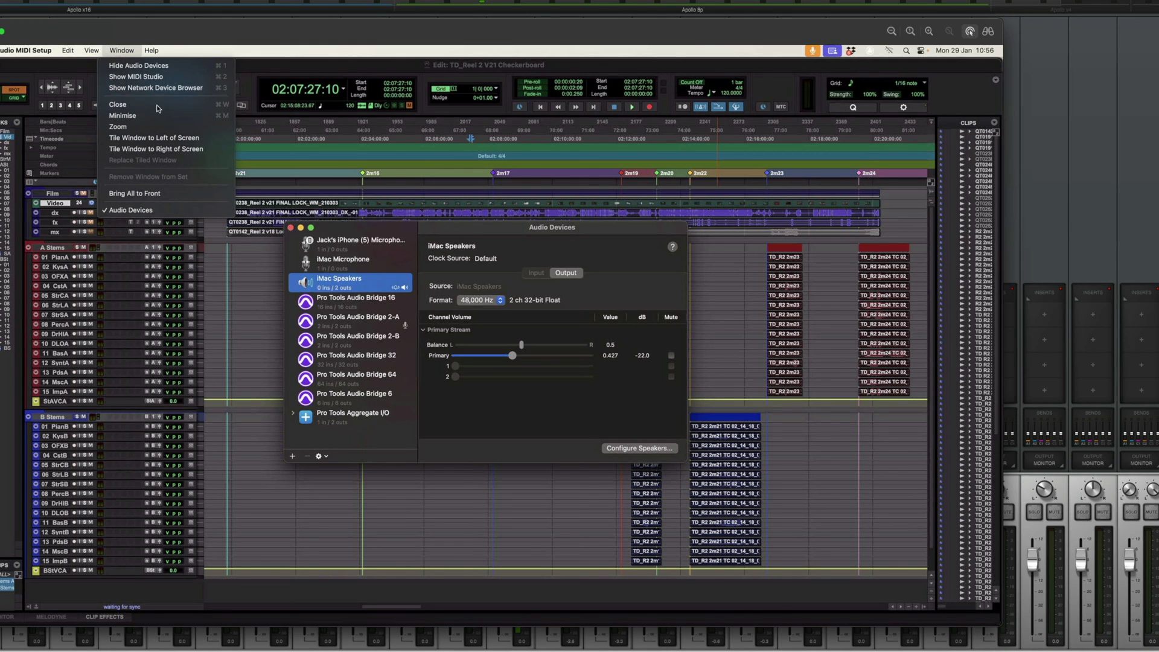
click(164, 77)
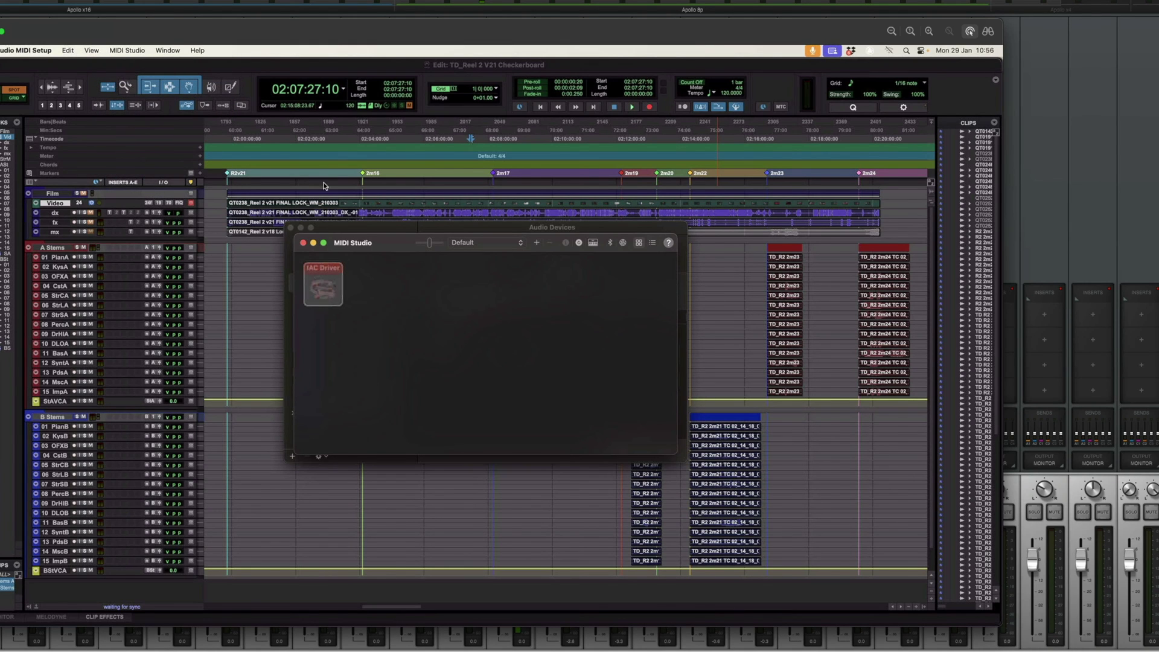
- Add and enable a new network session named MTC Network Session
click(622, 243)
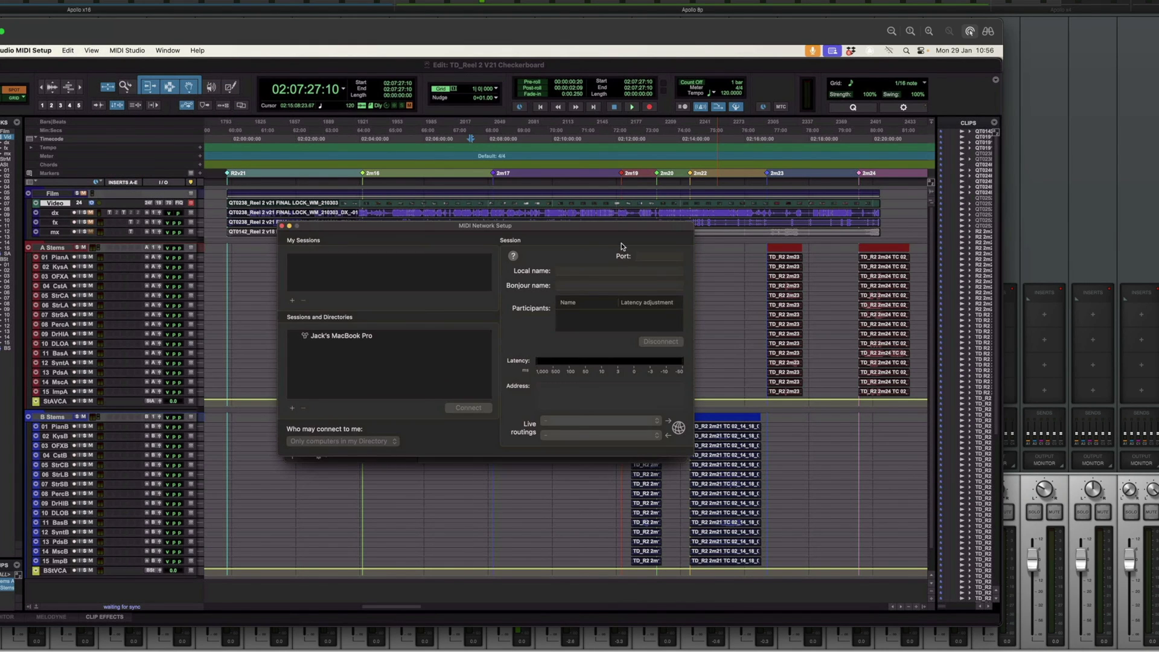
click(373, 338)
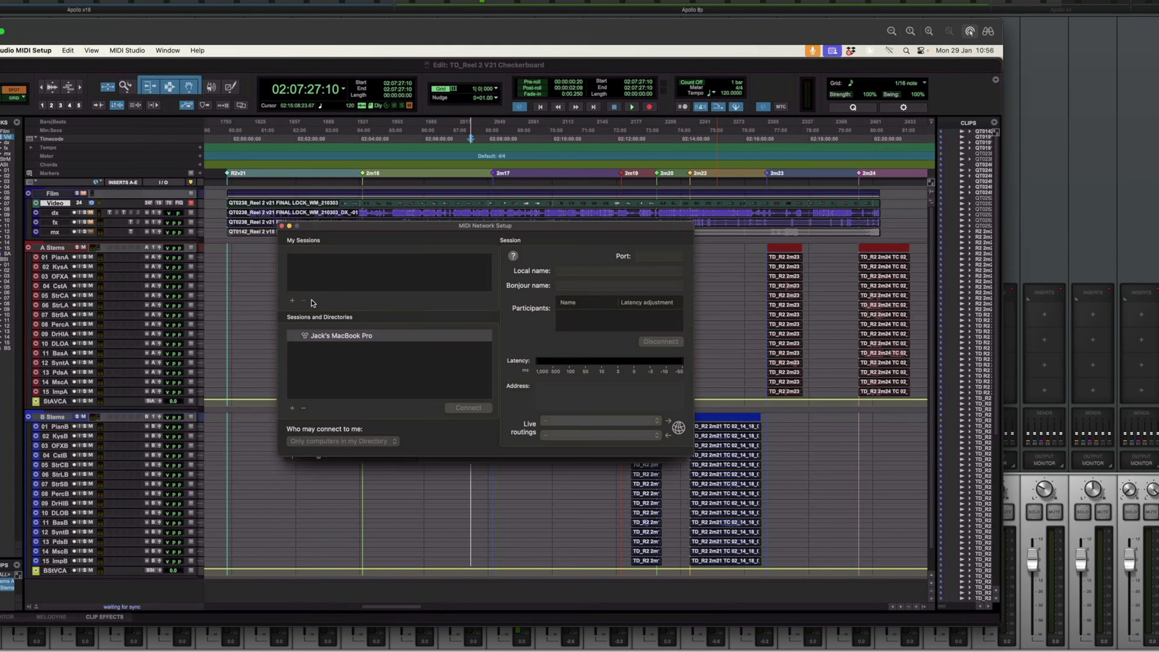
click(291, 300)
click(295, 259)
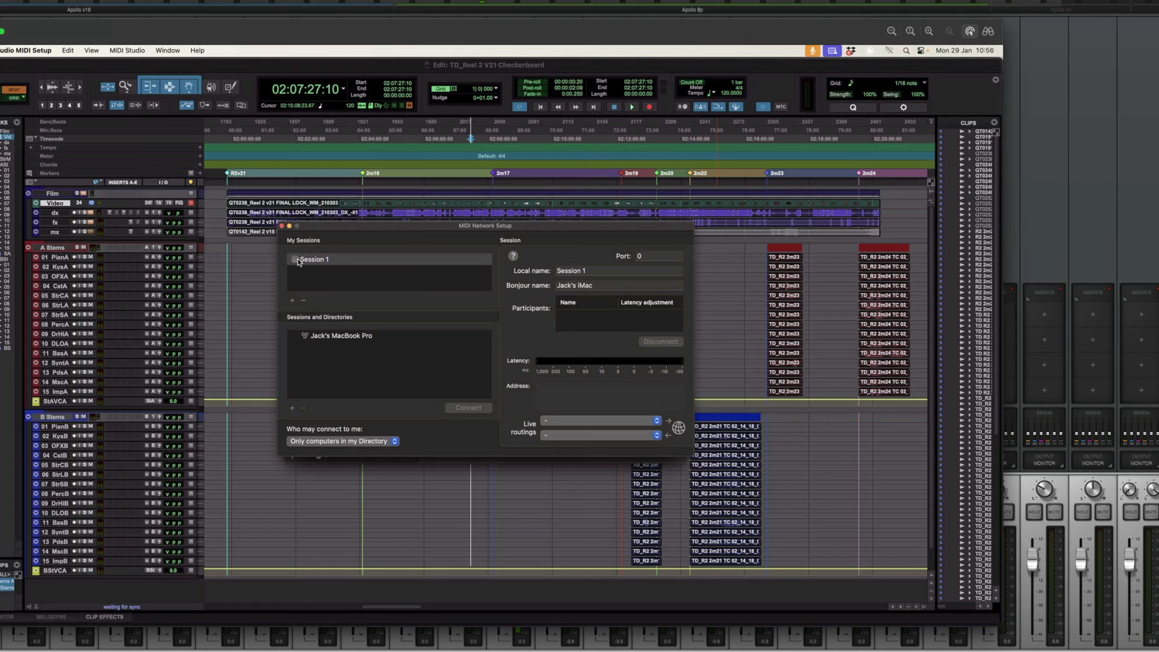
click(631, 274)
key(super+a)
text(MTCNe)
key(Left)
key(Left)
text(Network Session)
key(Return)
- Connect the MacBook Pro and set Live routings to MTC Network Session
click(371, 336)
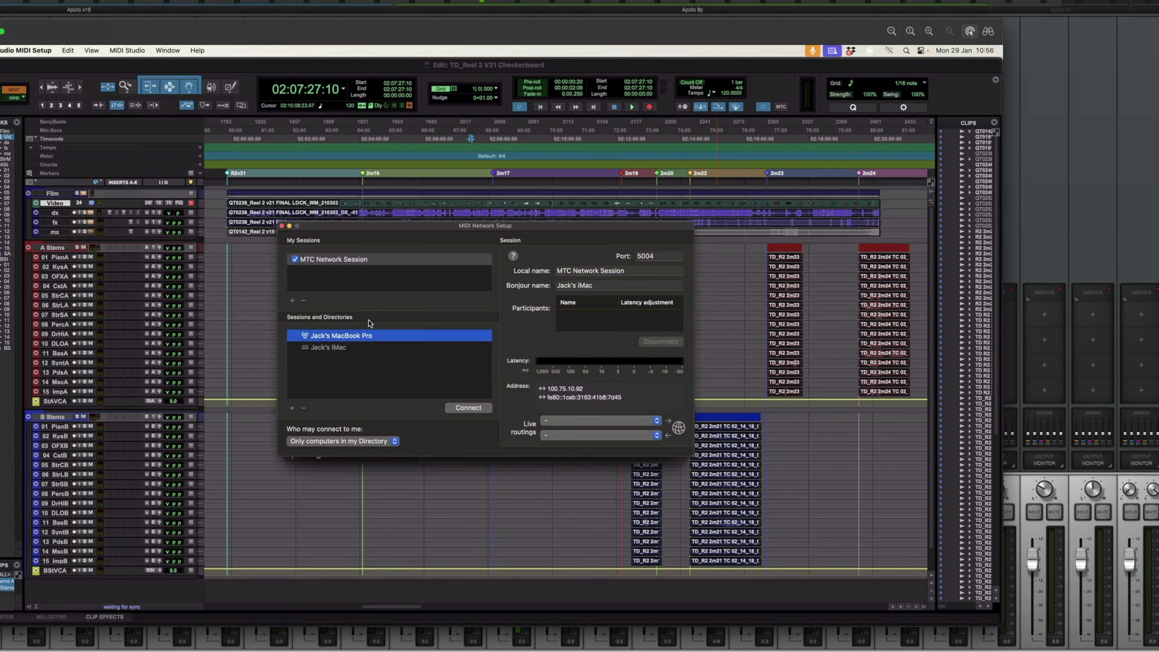
click(472, 408)
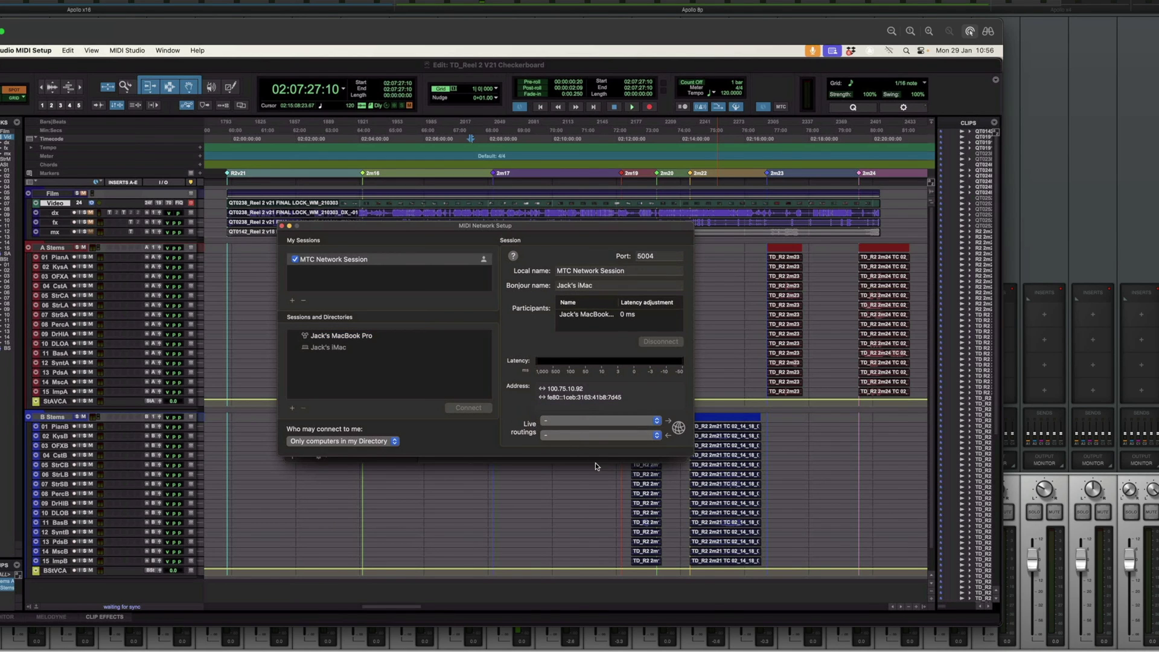
click(551, 435)
click(572, 446)
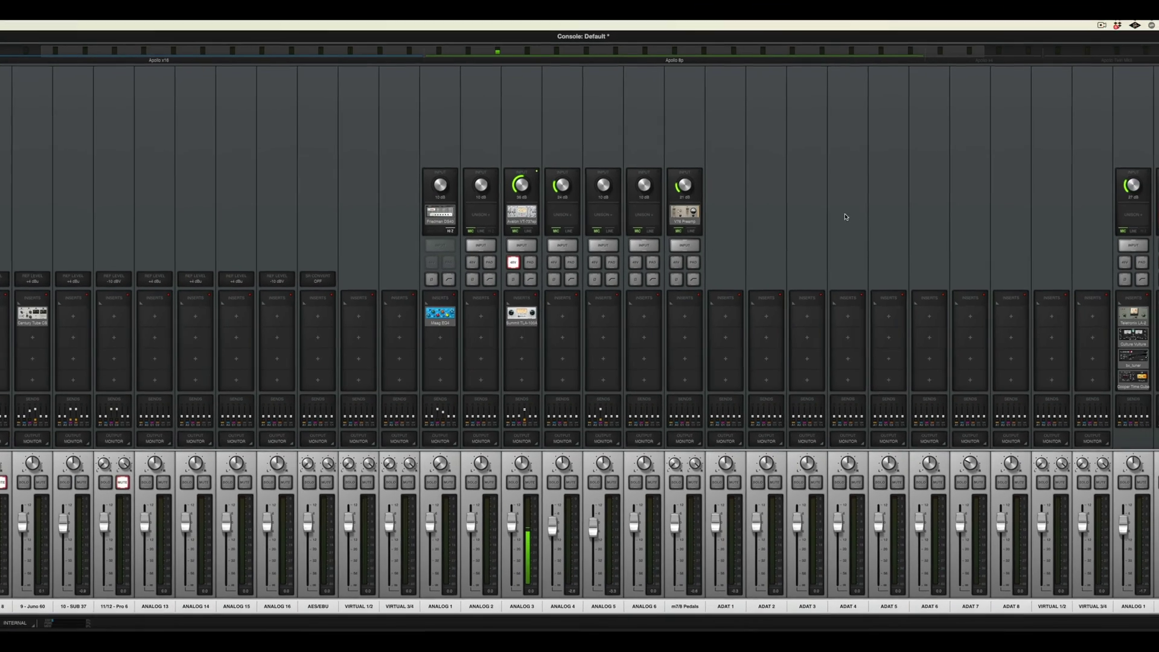
- In Logic's Synchronization MIDI settings, change the first MTC destination to Network MTC Network
key(super+Tab)
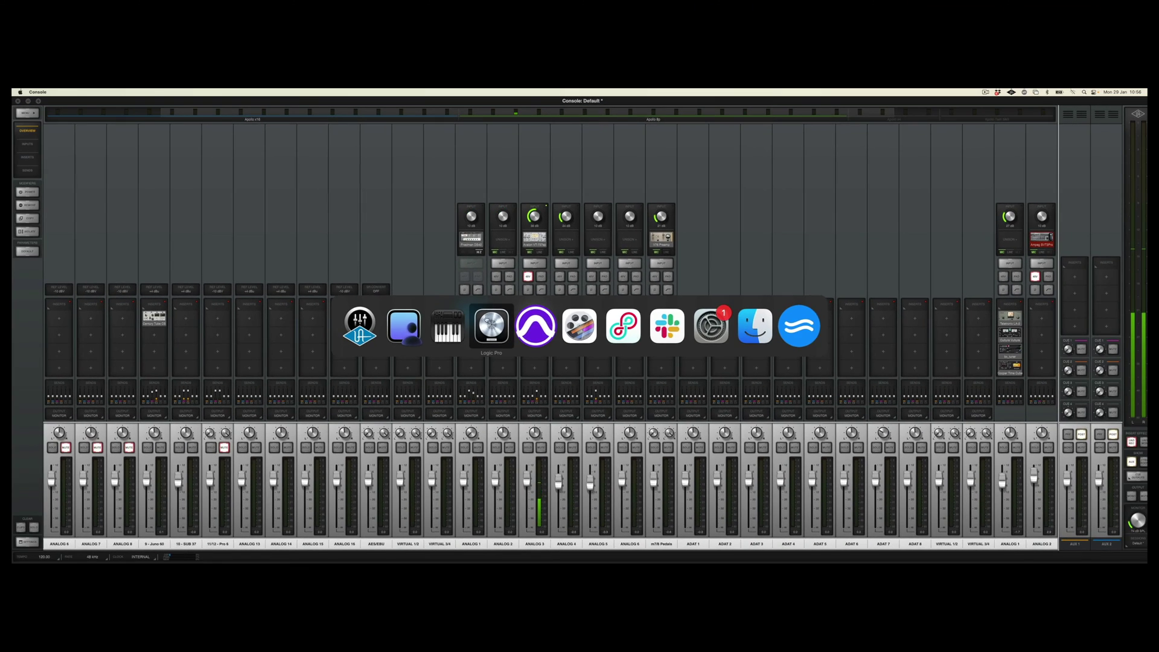
click(483, 326)
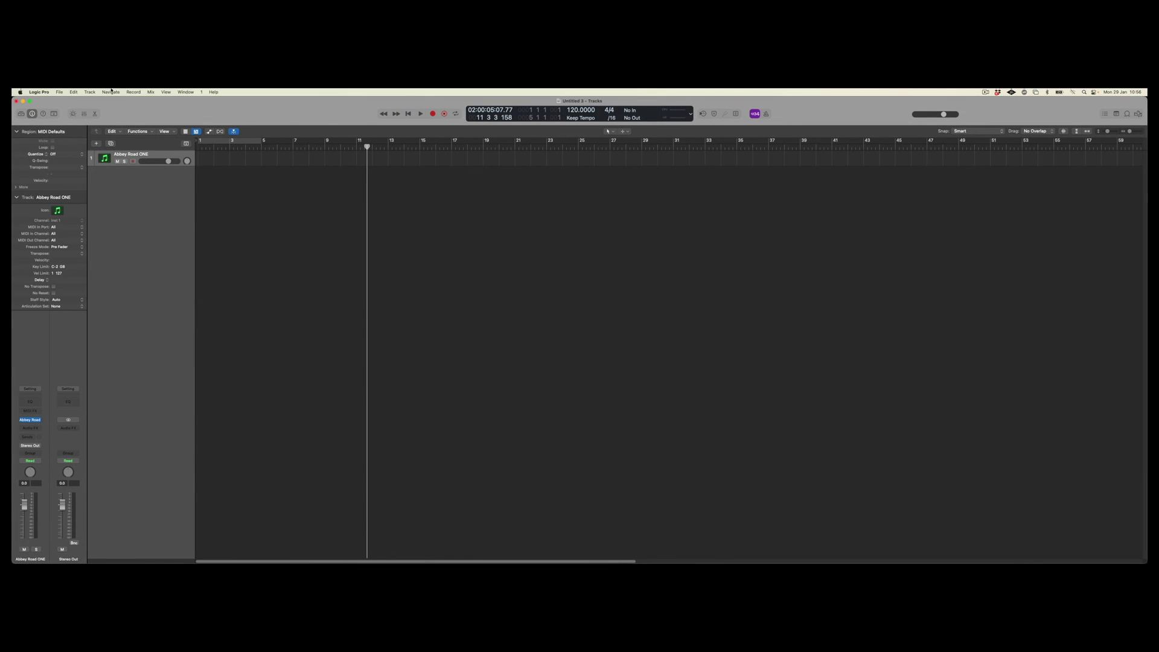
click(59, 92)
mouse_move(64, 204)
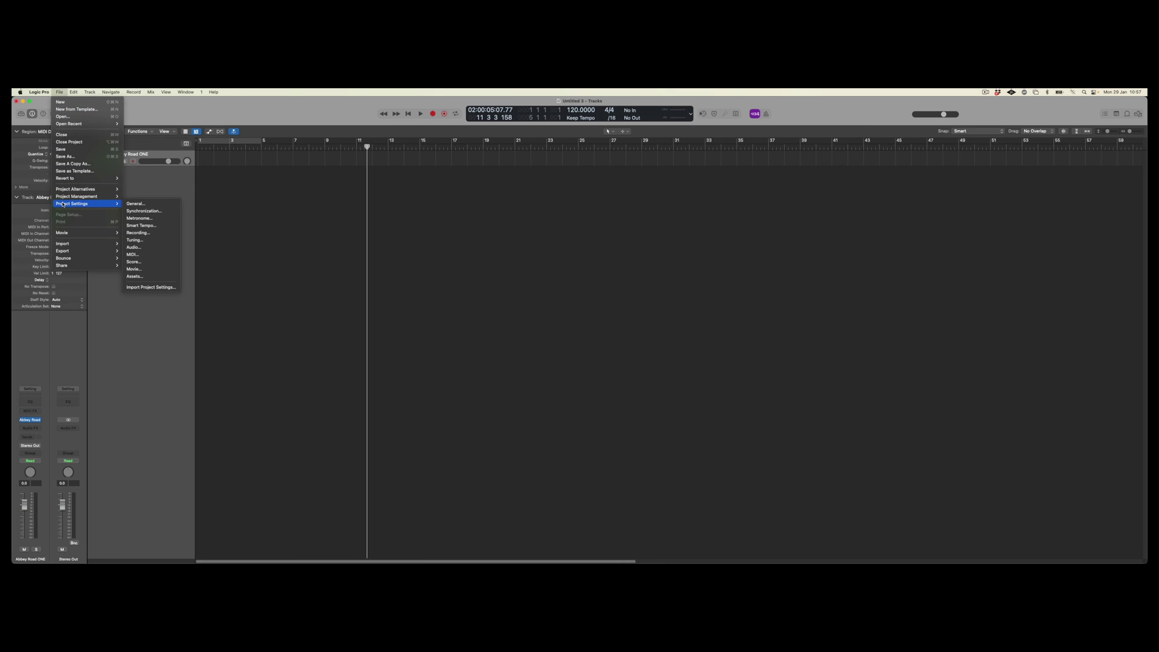
click(144, 205)
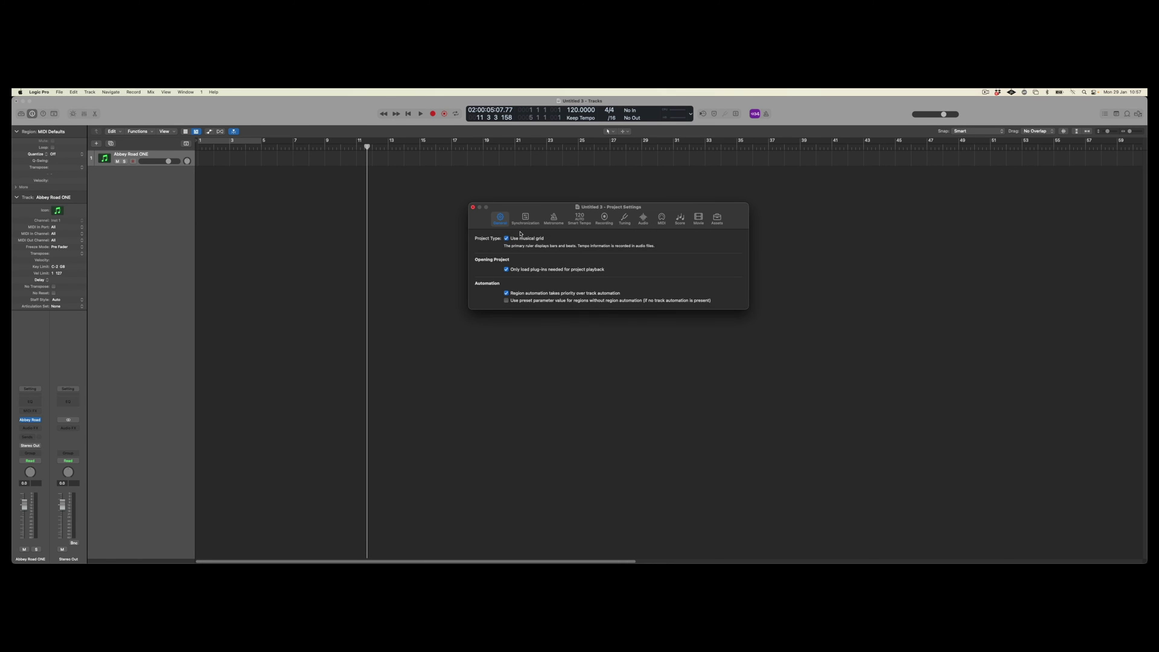
click(525, 218)
click(622, 239)
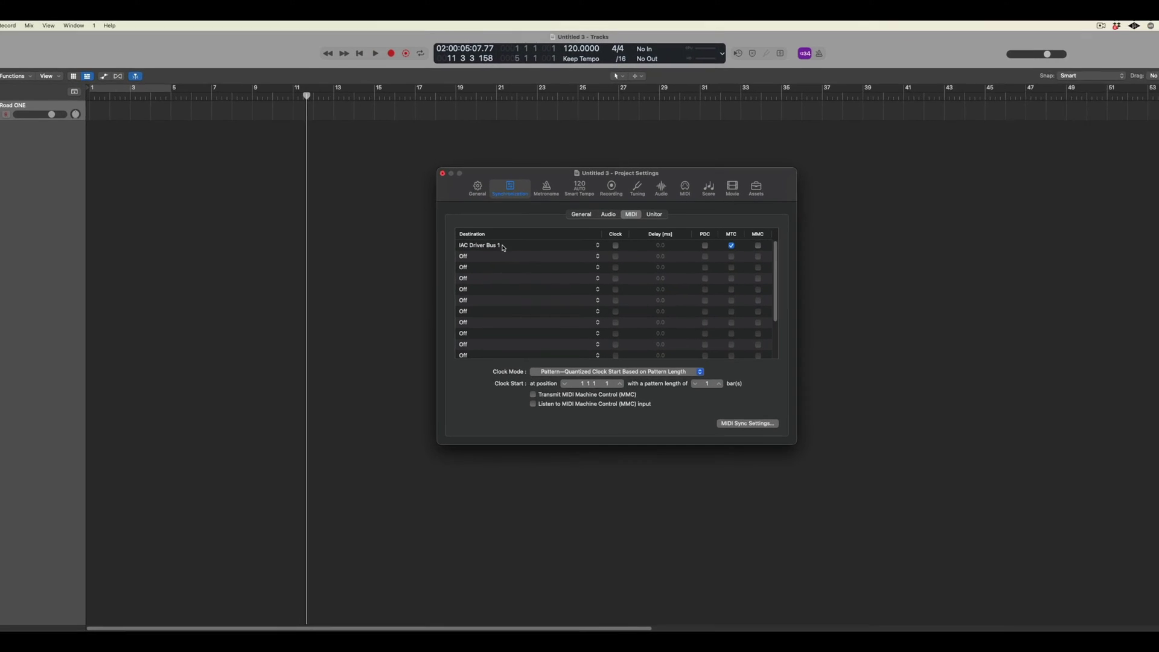
click(517, 263)
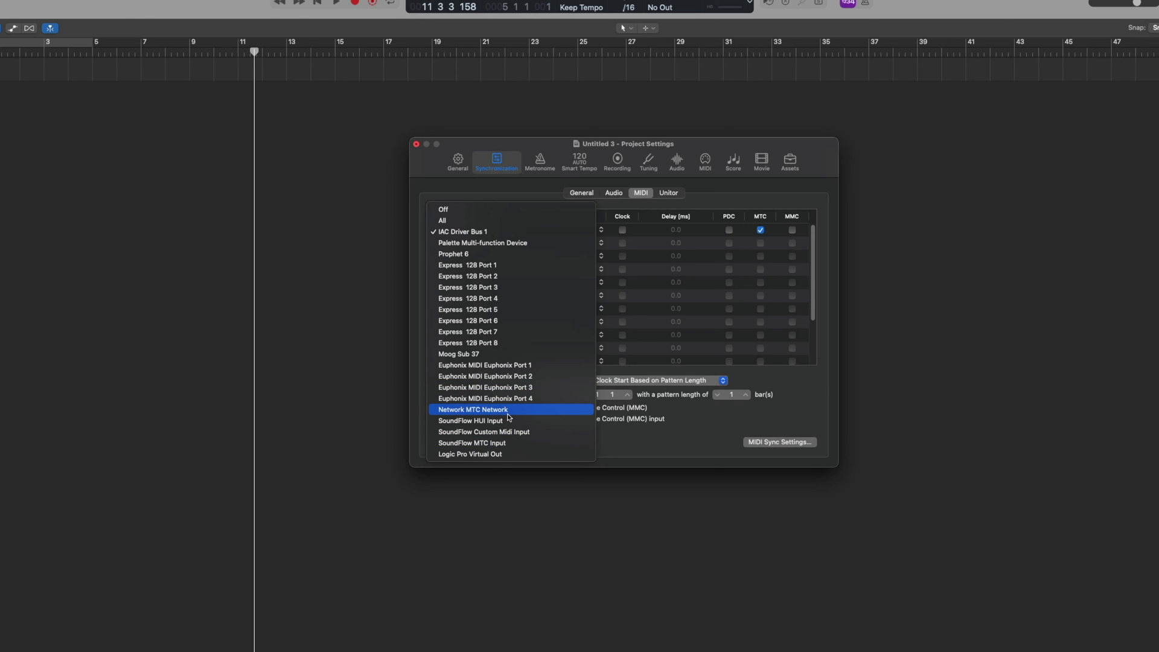
click(462, 410)
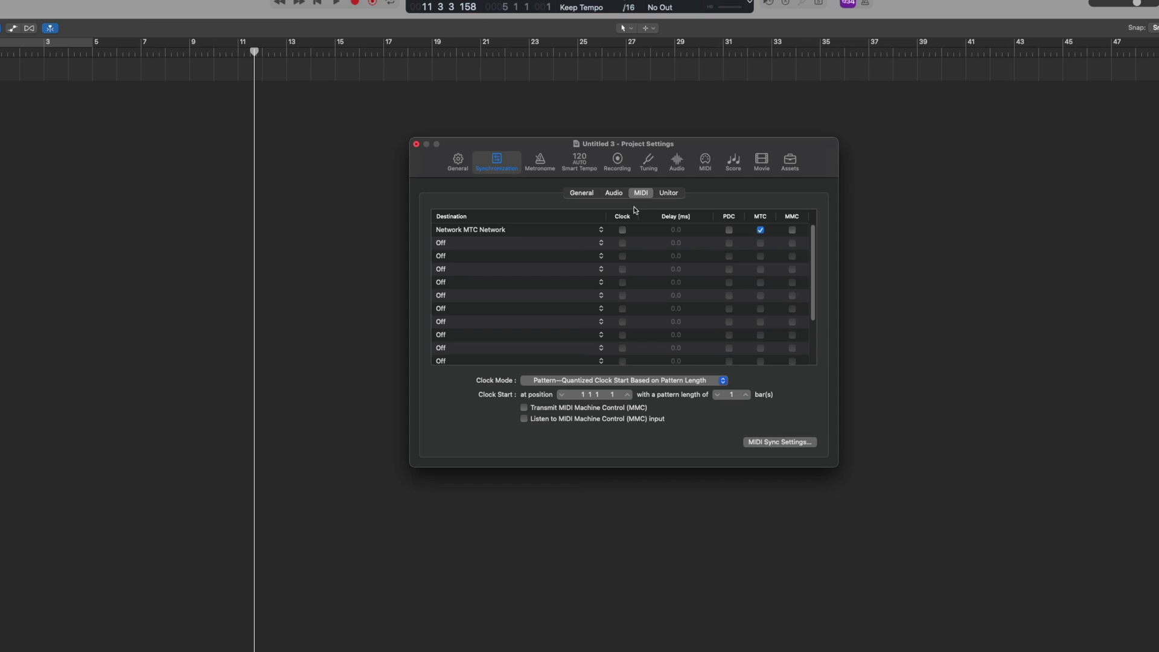
click(415, 145)
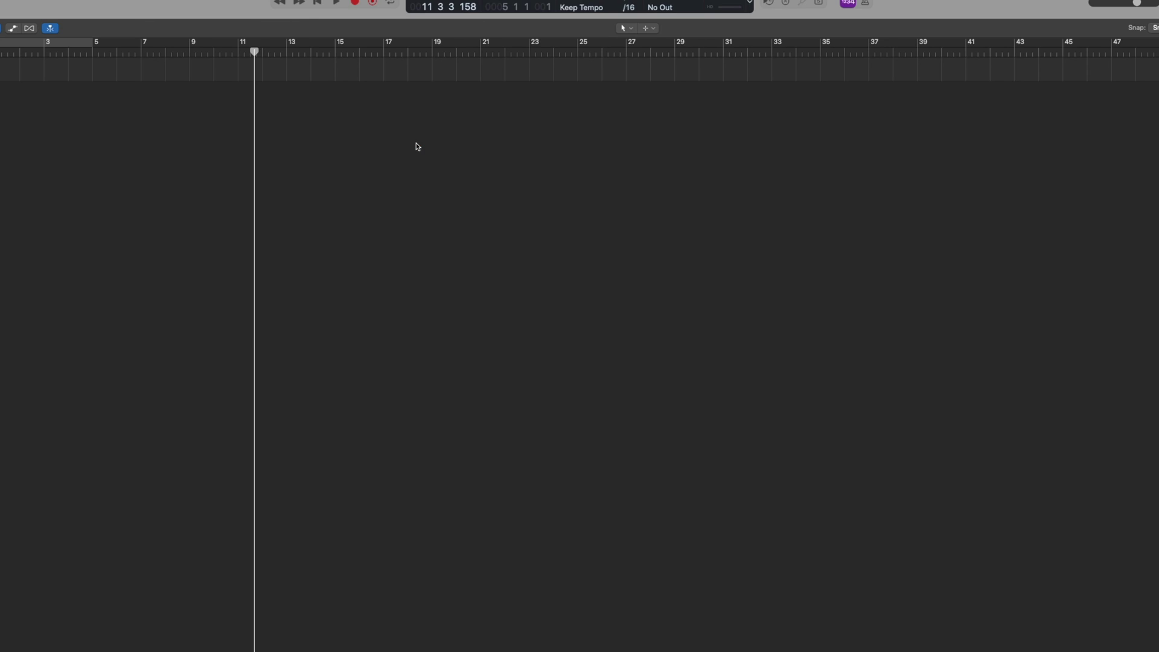
- On the remote Mac, set 'Who may connect to me' to Anyone, then minimize MIDI Network Setup
key(super+Tab)
key(super+Tab)
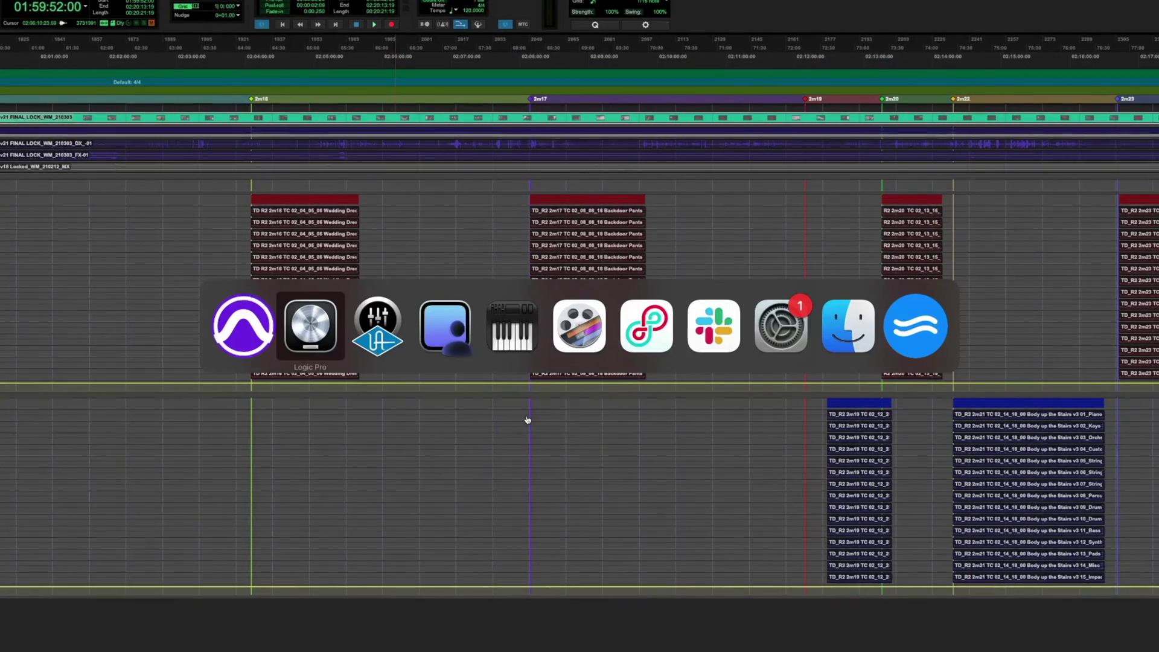
click(465, 338)
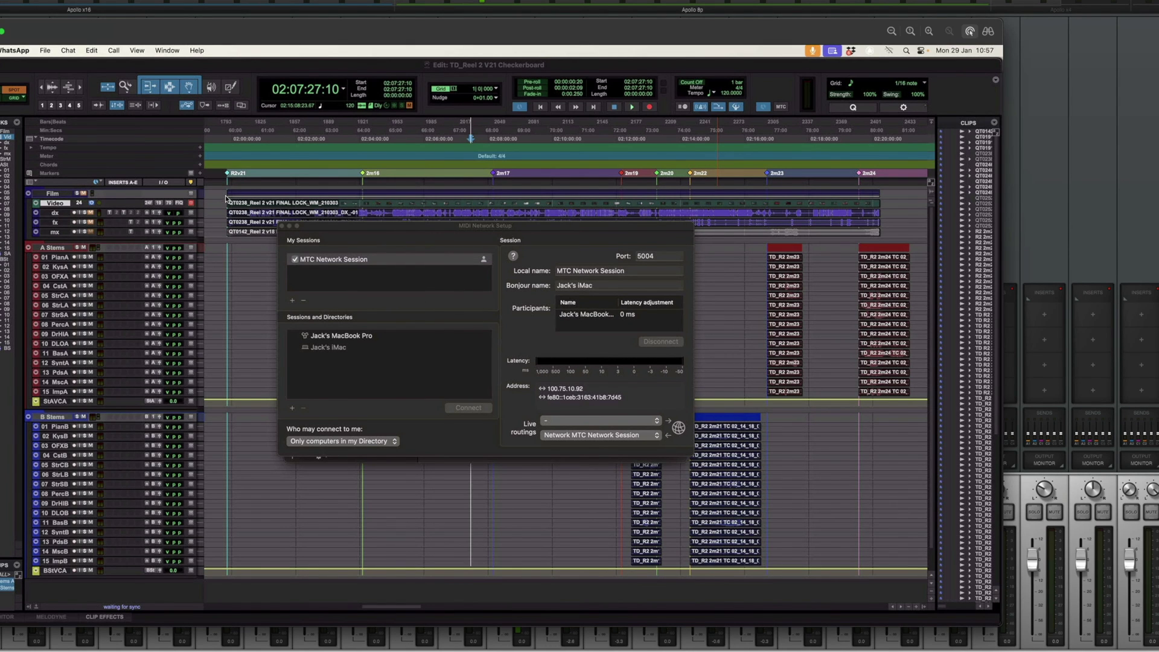
click(313, 441)
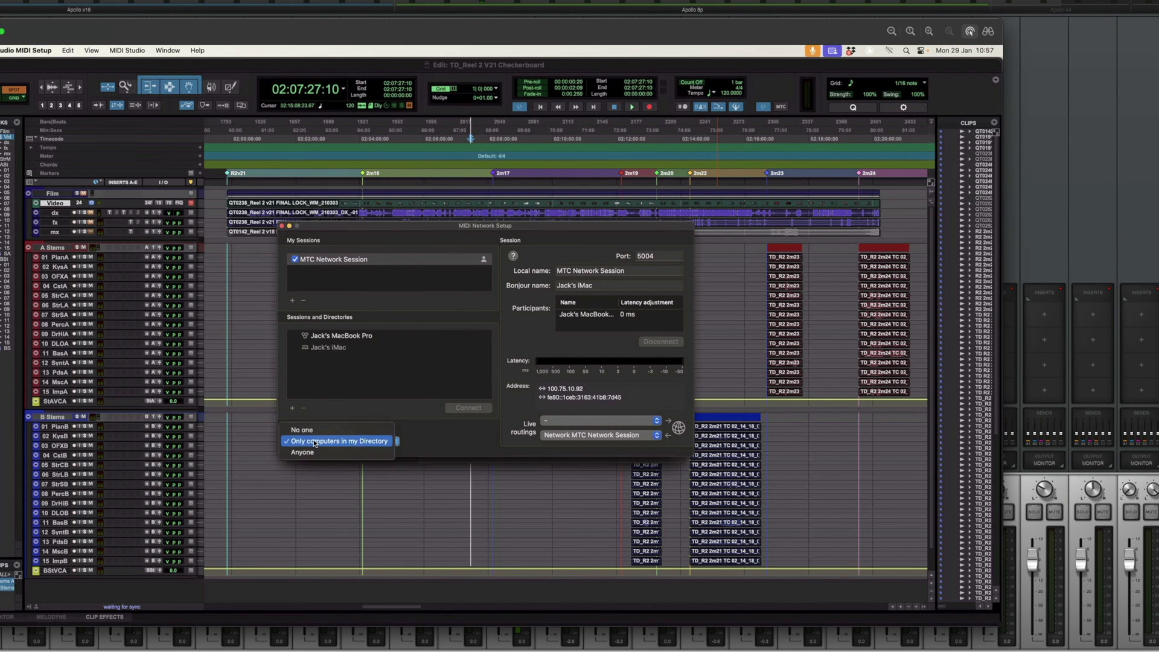
click(314, 452)
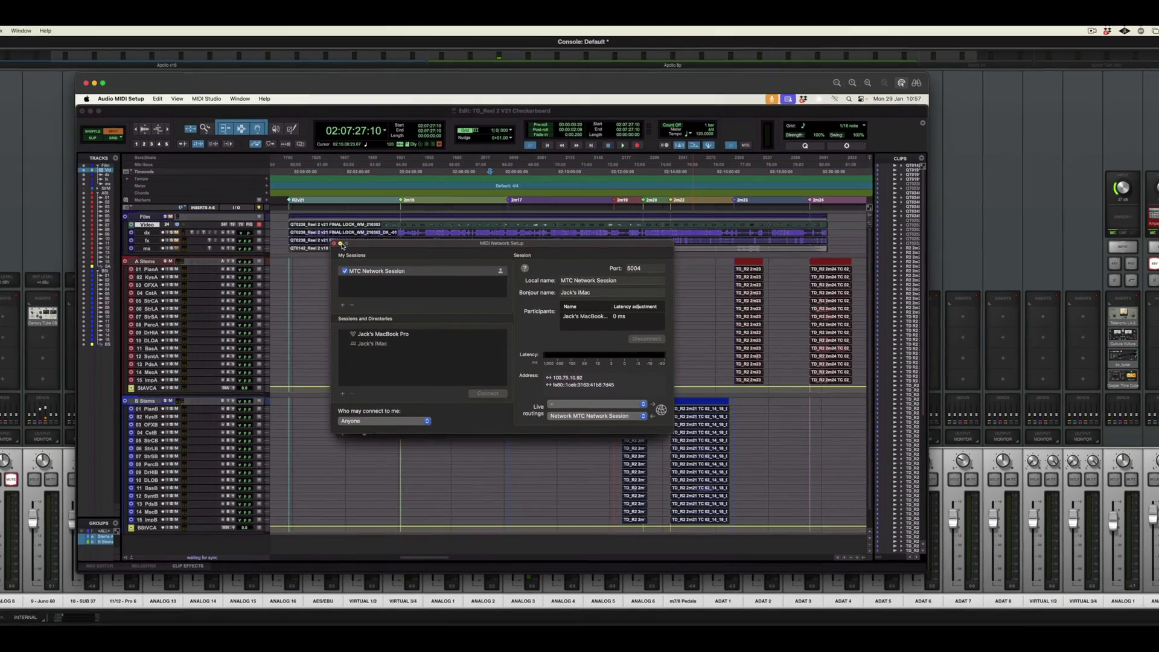
click(322, 237)
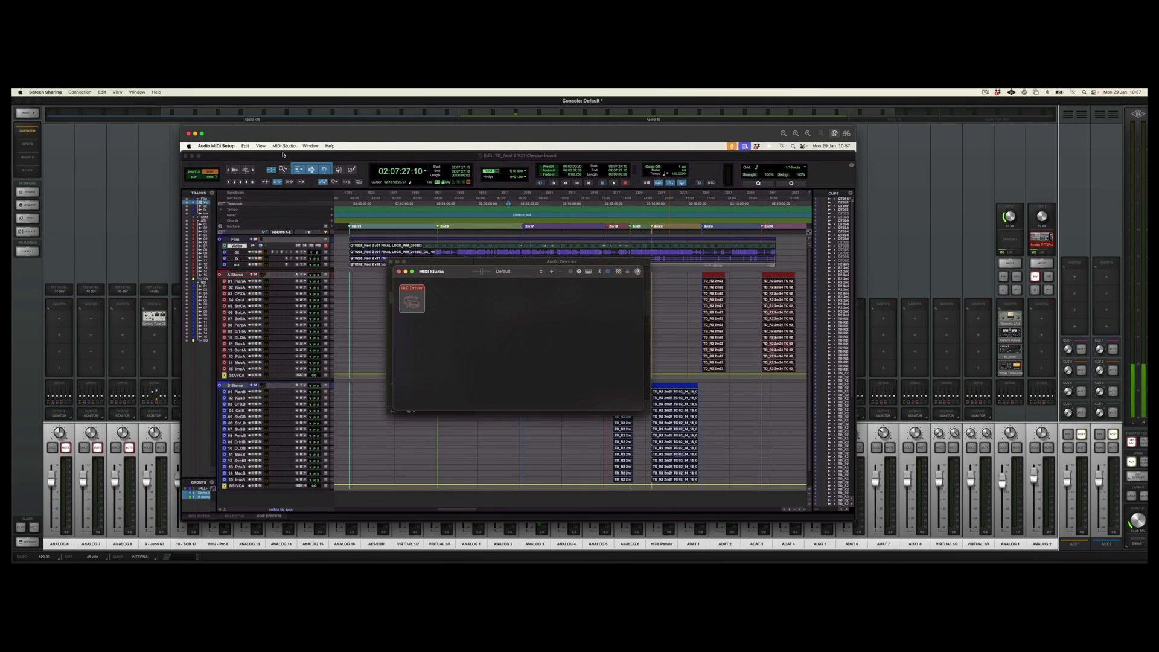
- Keep Pro Tools' MTC Reader Port at Any in Peripherals > Synchronization and confirm
click(283, 155)
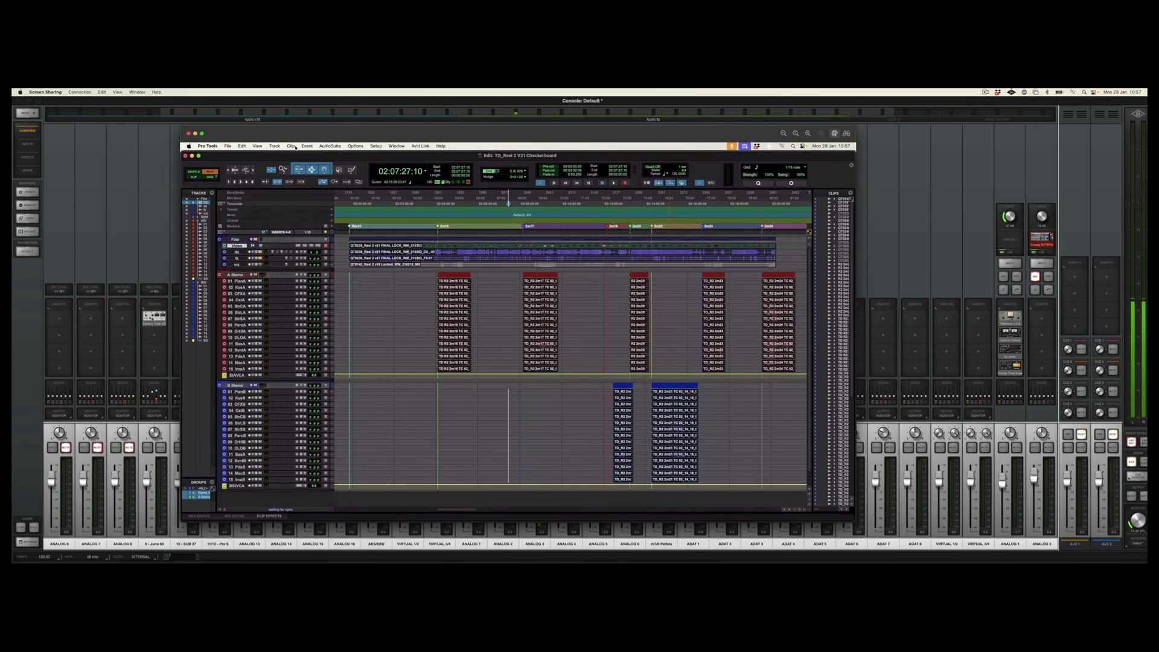
click(375, 145)
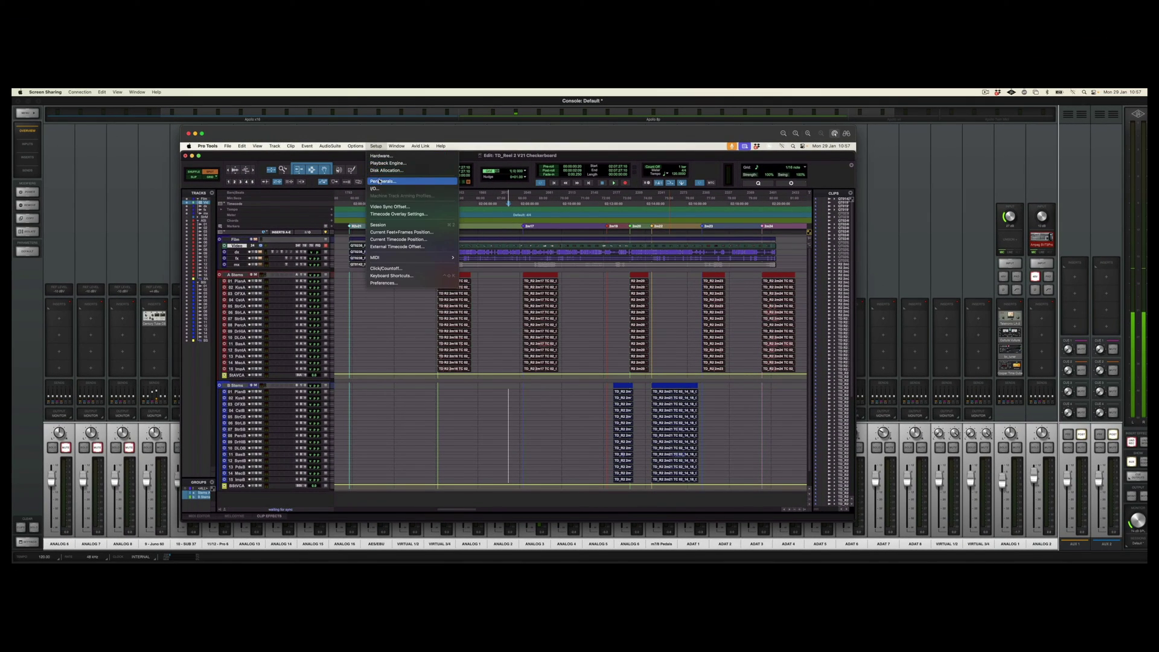
click(383, 181)
click(539, 255)
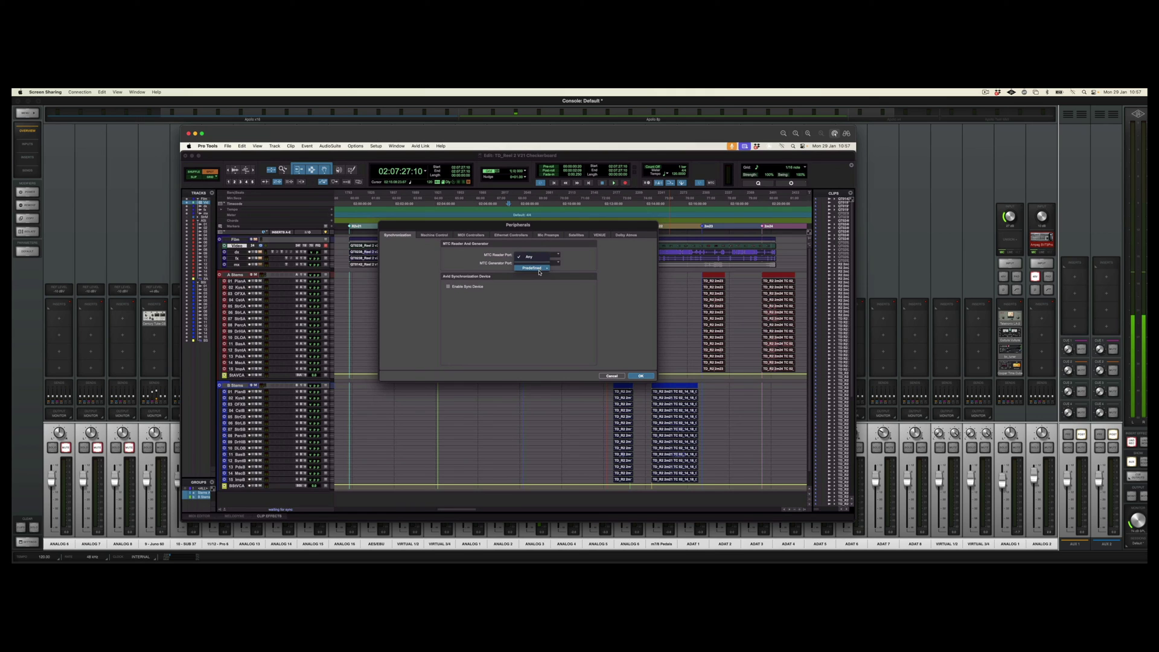
mouse_move(537, 268)
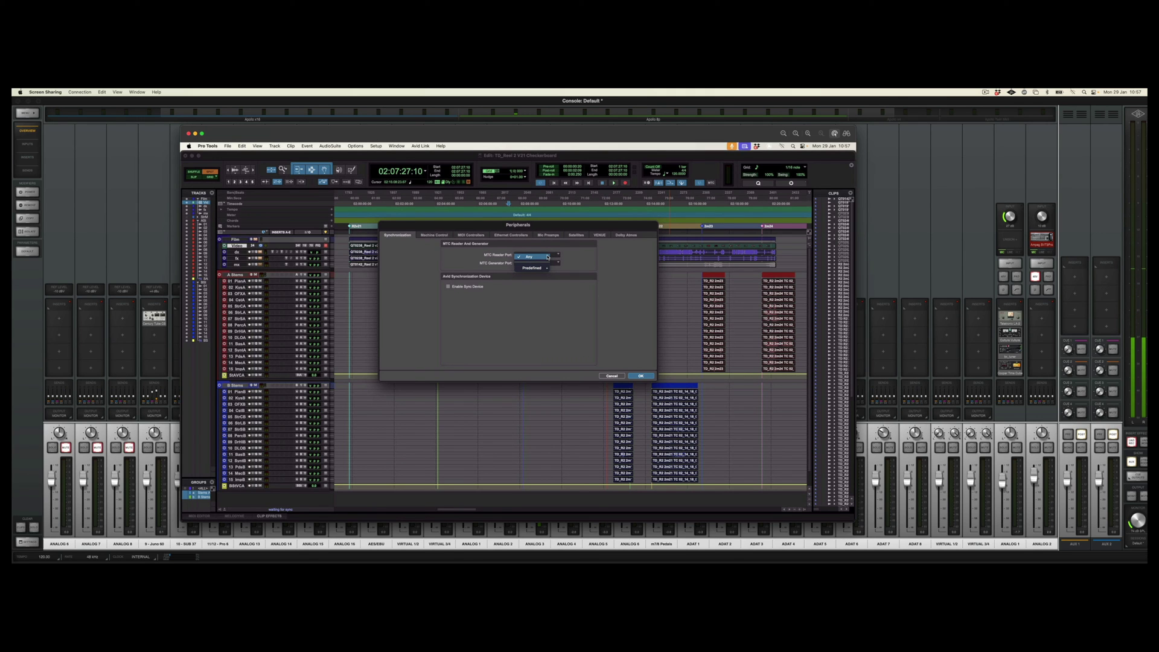
click(632, 260)
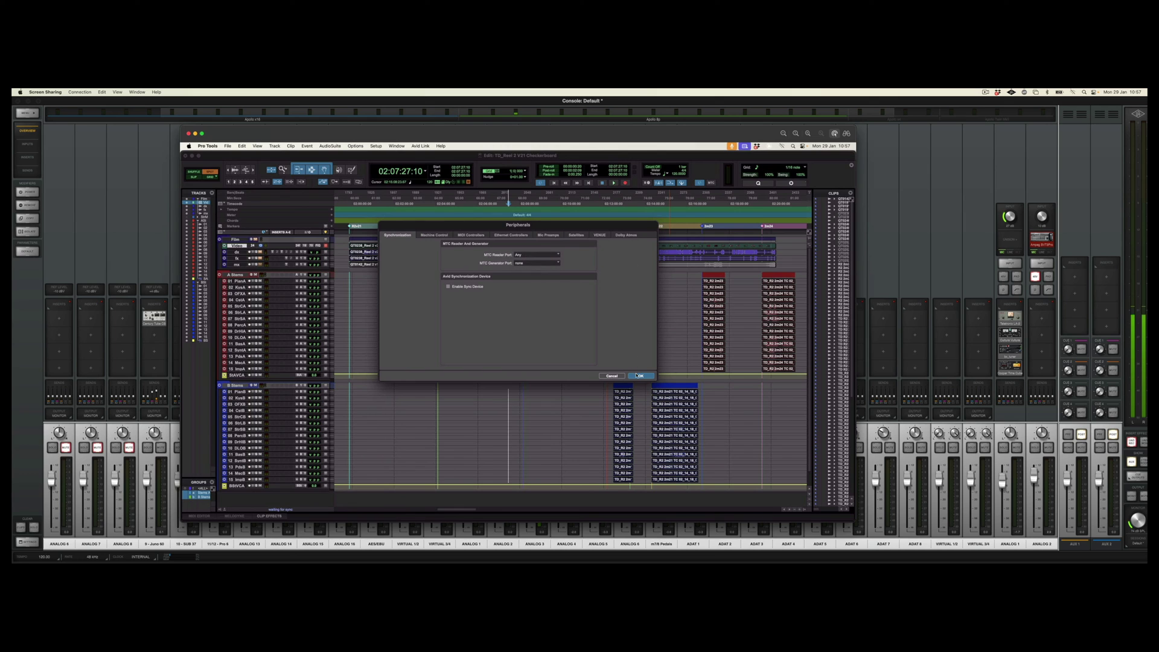
click(639, 375)
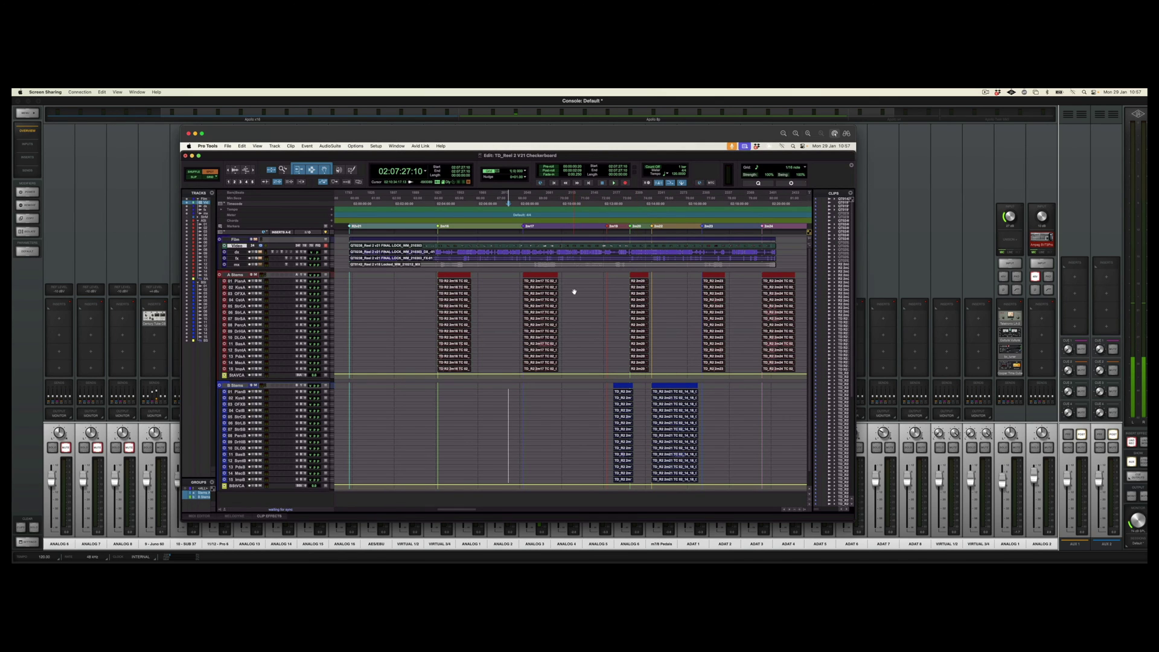
- Play Logic from bar 5 and watch the remote Pro Tools session chase the timecode
key(super+Tab)
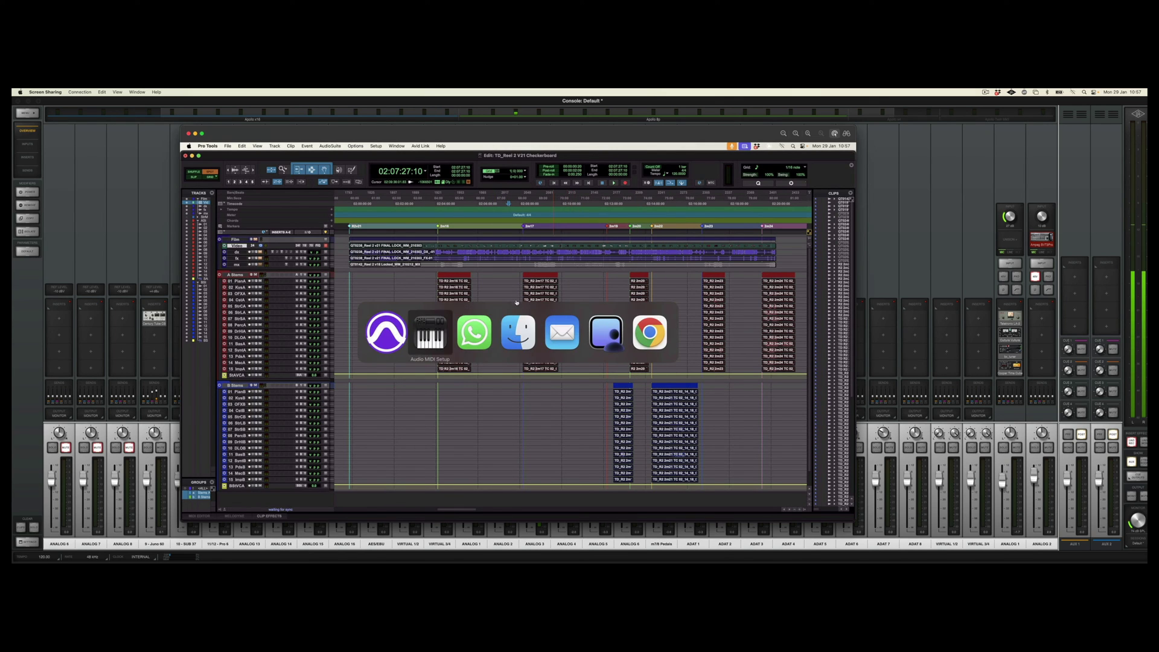
key(super+Tab)
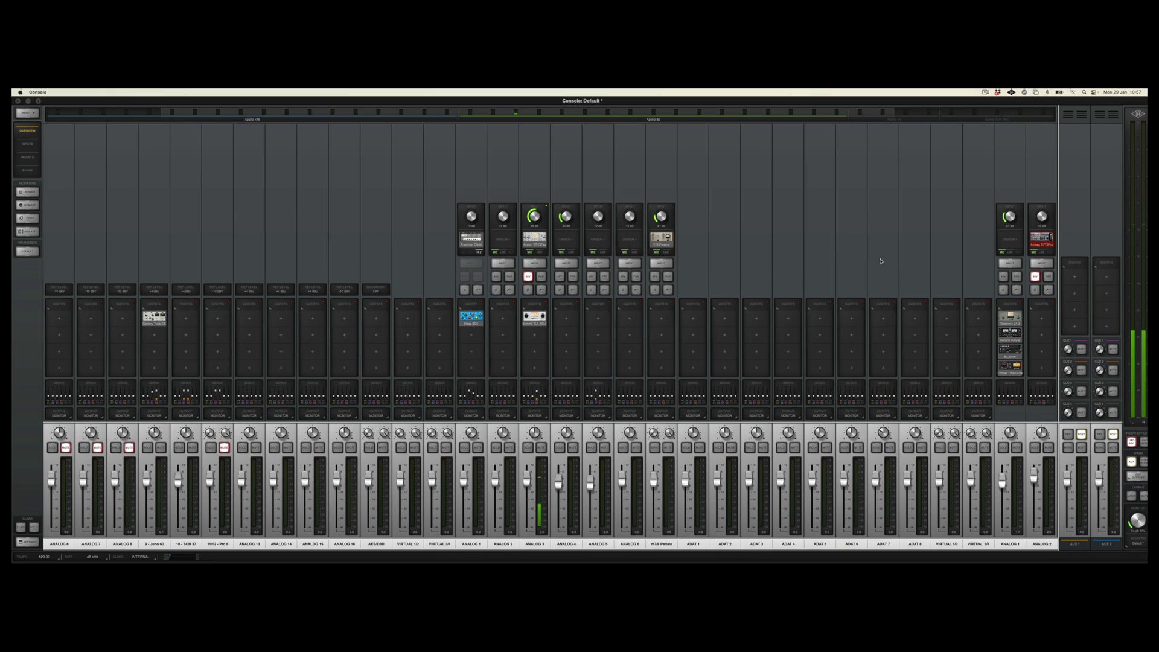
key(super+Tab)
click(495, 320)
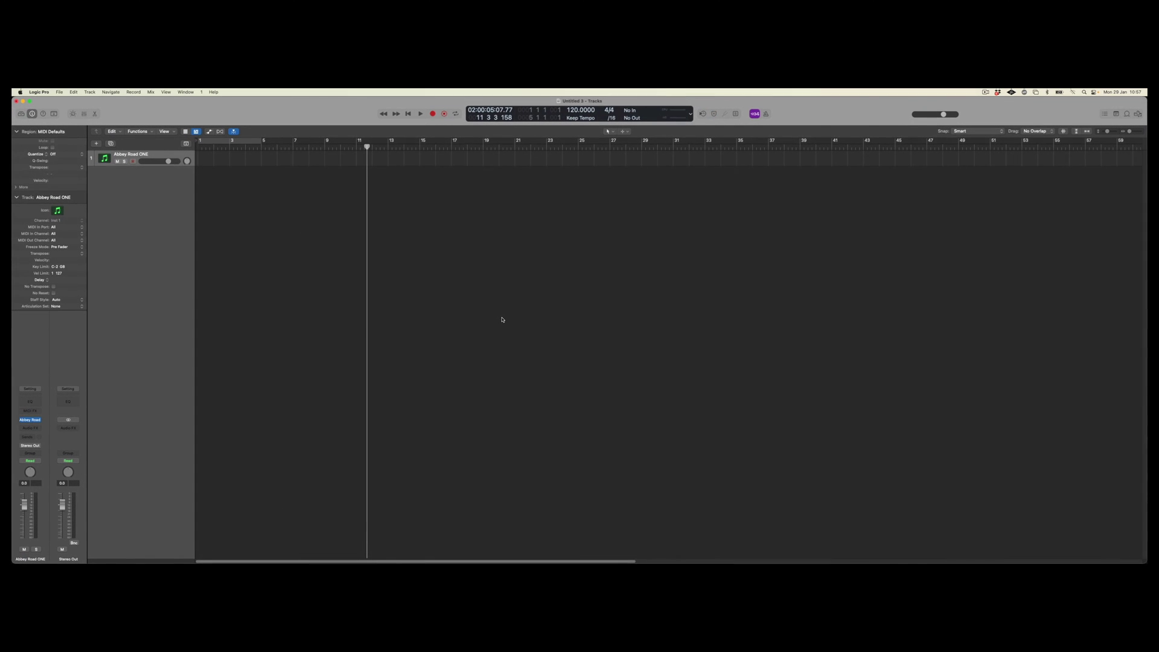
click(261, 147)
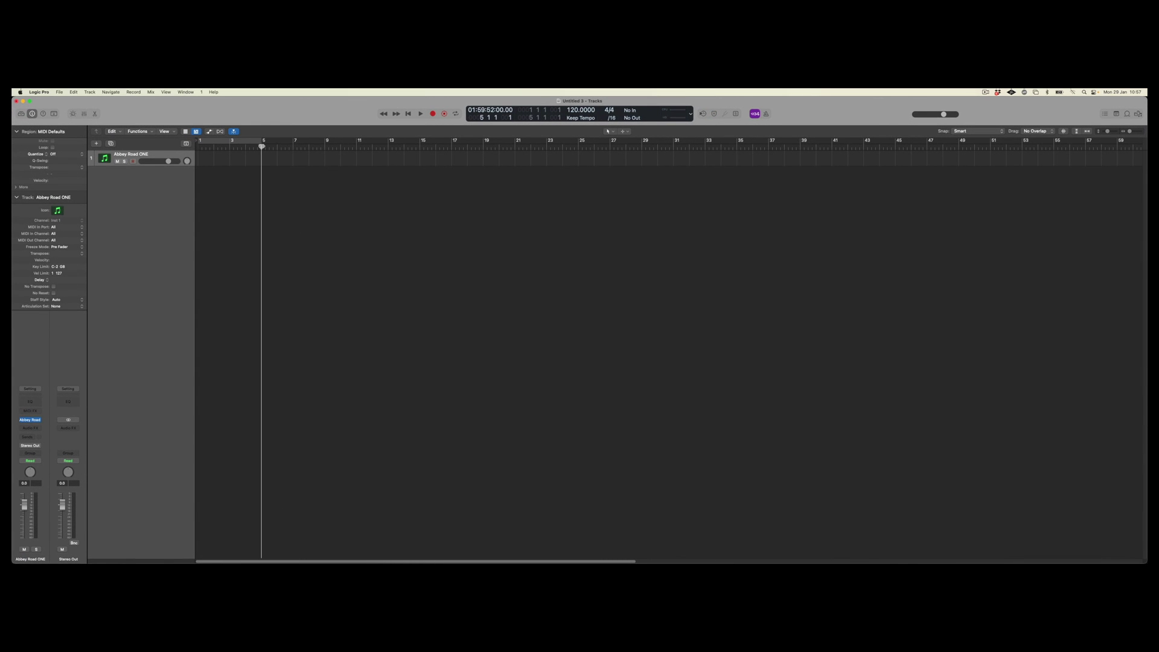
key(super+Tab)
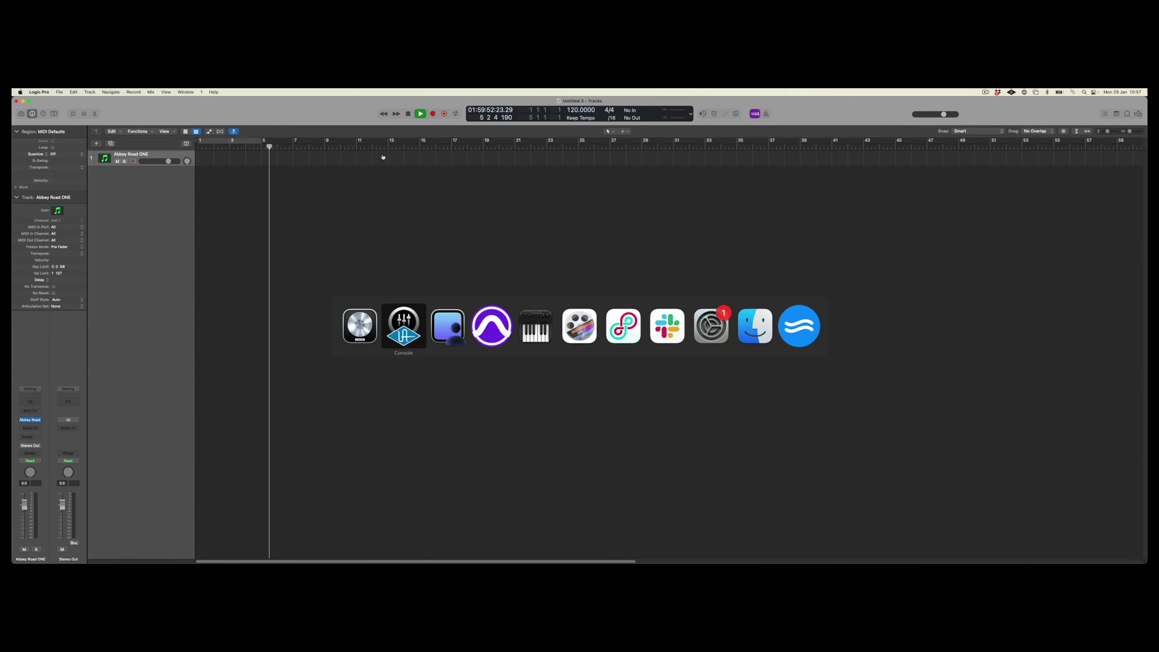
click(460, 323)
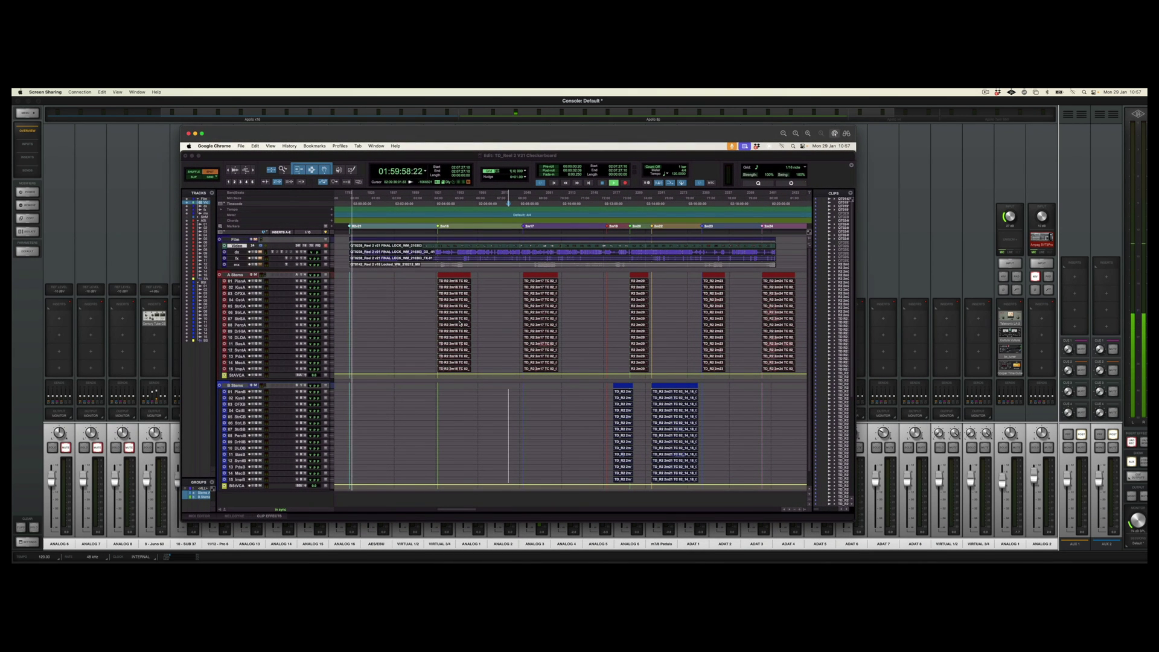
key(super+Tab)
key(super+Tab)
key(super+Tab)
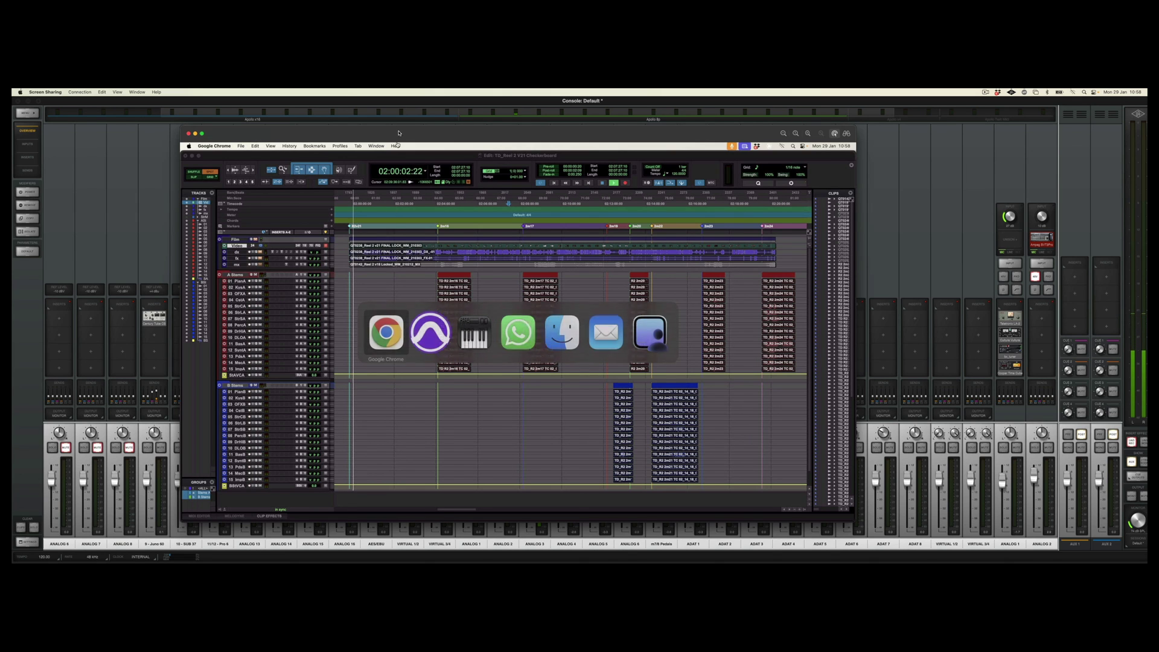
- Position the Screen Sharing window below Logic's transport so both running timecodes show together
mouse_move(487, 520)
mouse_move(471, 554)
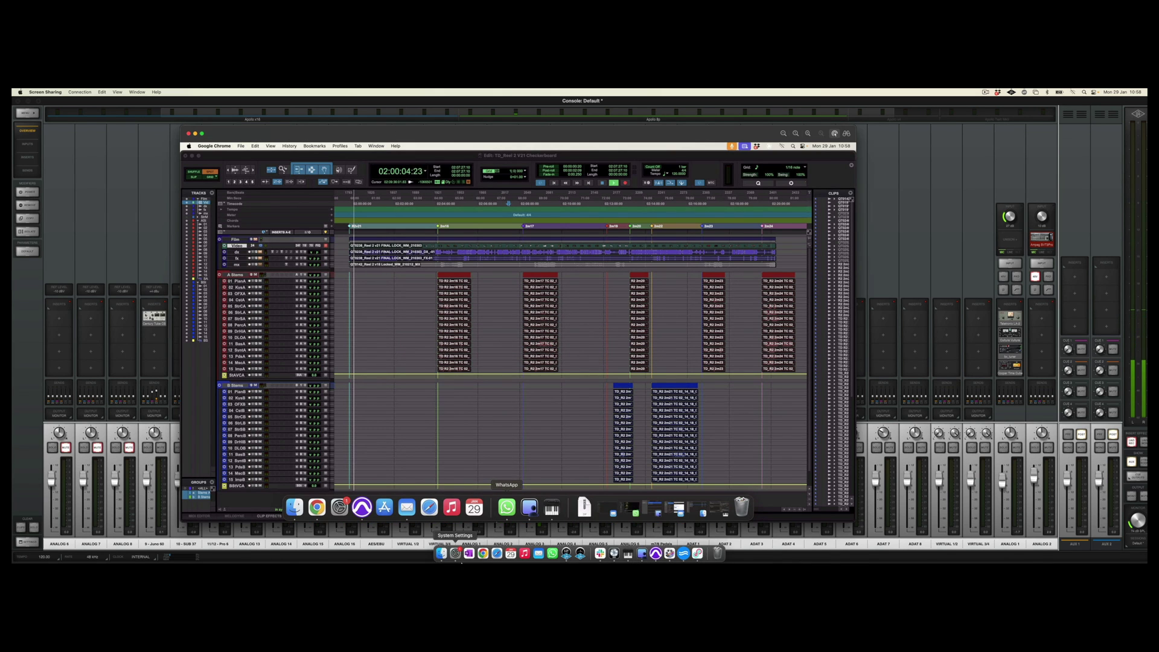
click(614, 553)
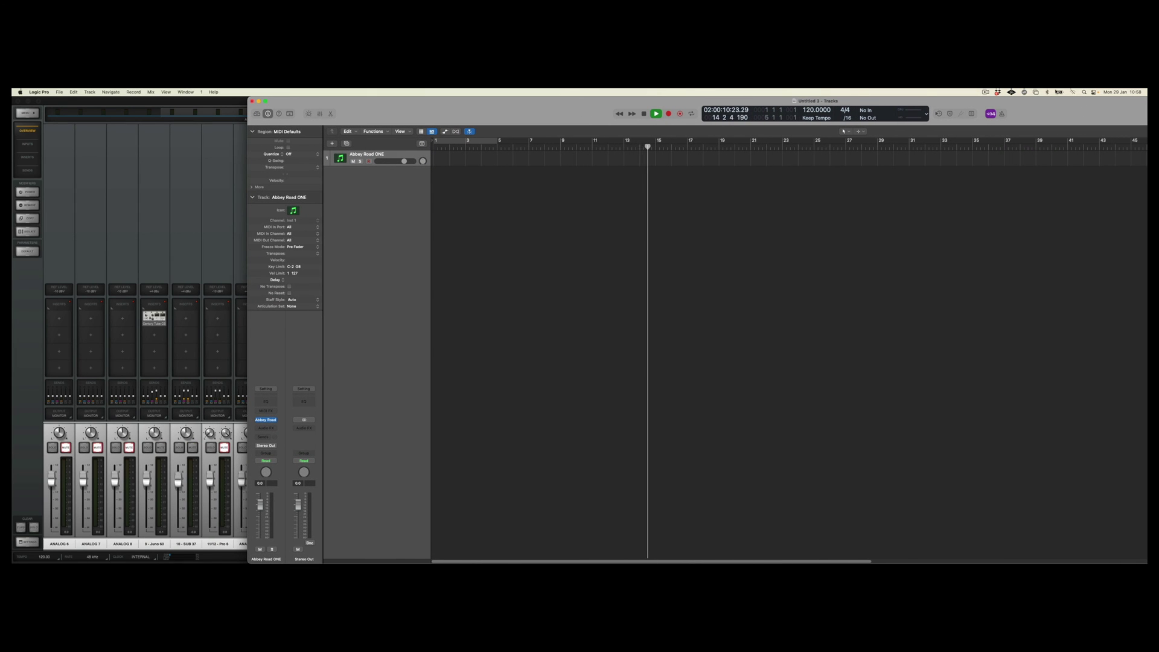
click(1036, 92)
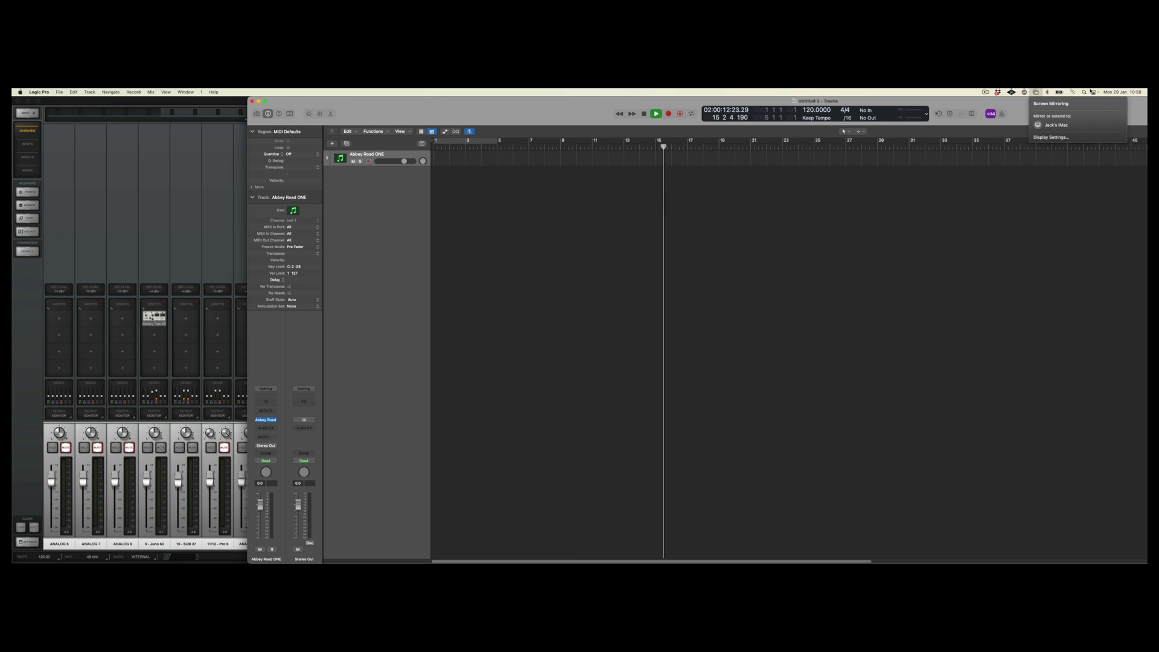
click(1094, 92)
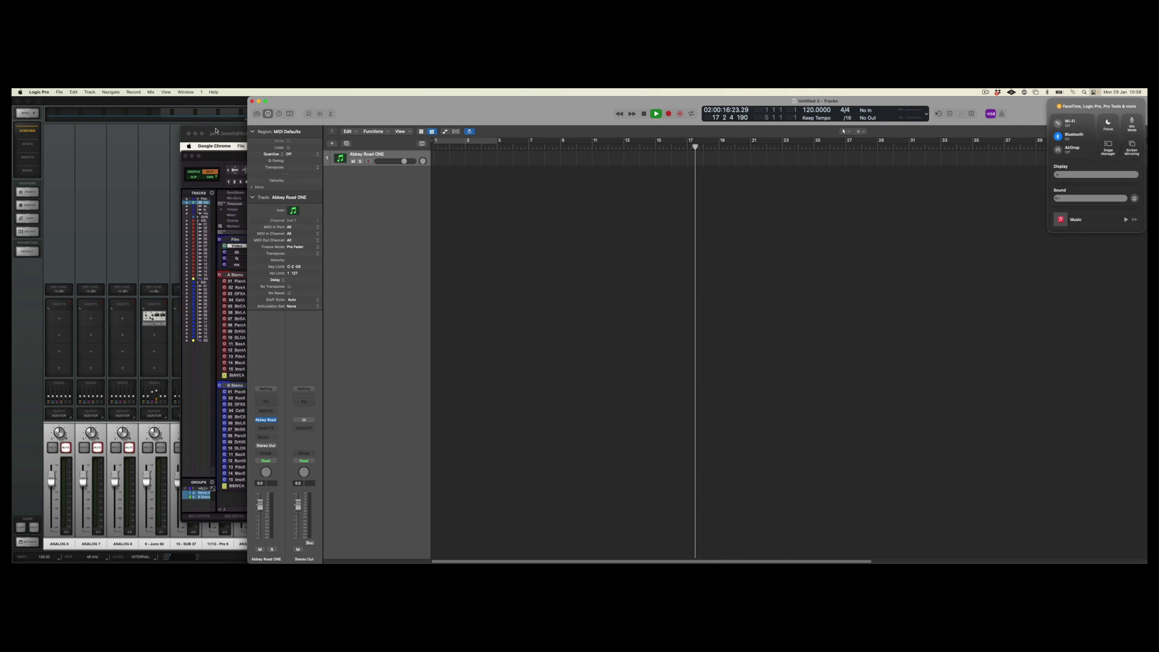
click(216, 131)
drag(358, 133, 465, 214)
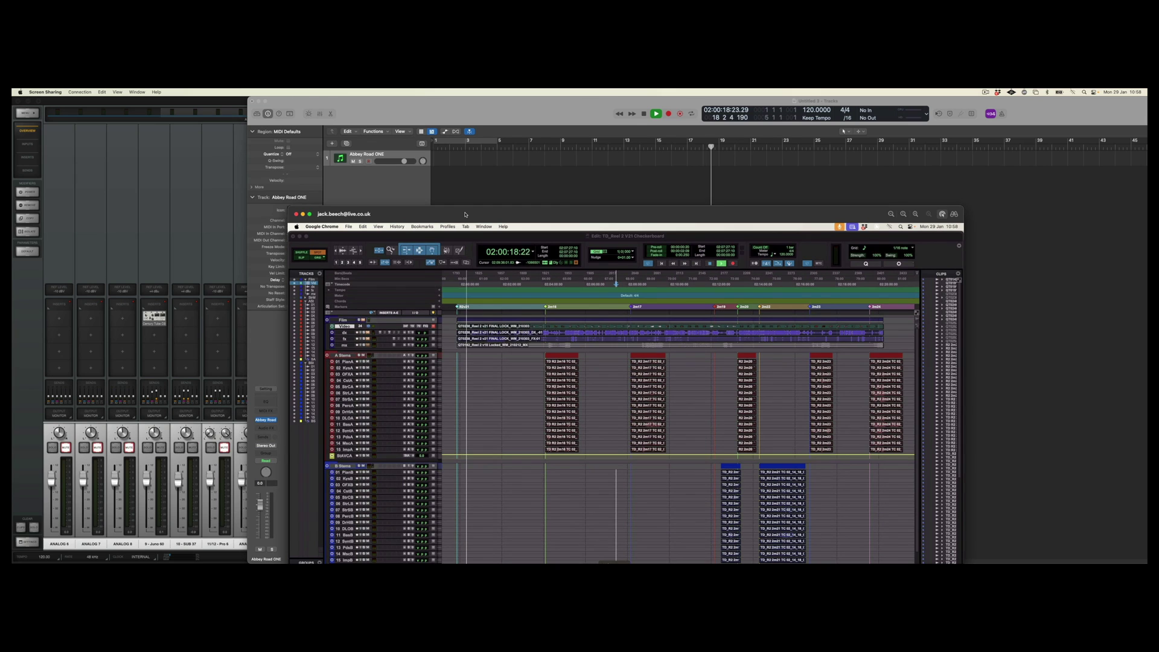